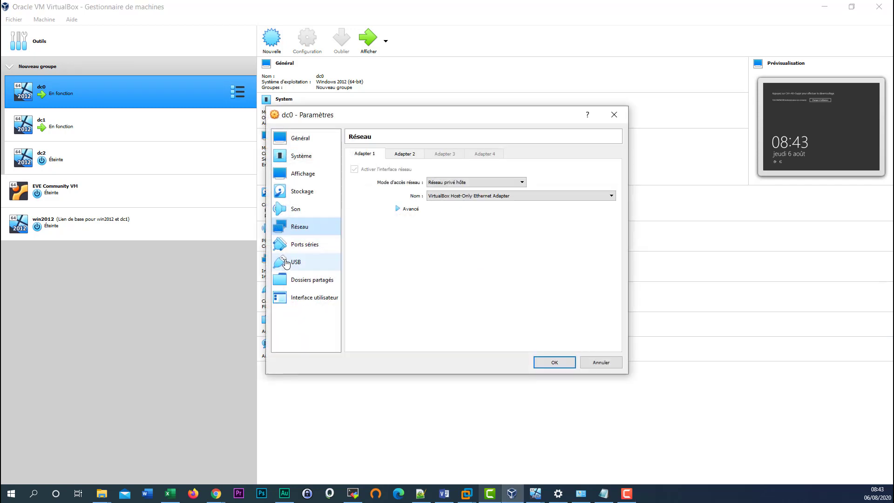
# - Check that Adapter 2 on dc0 and dc1 is Réseau privé hôte on VirtualBox Host-Only Ethernet Adapter
pyautogui.click(403, 158)
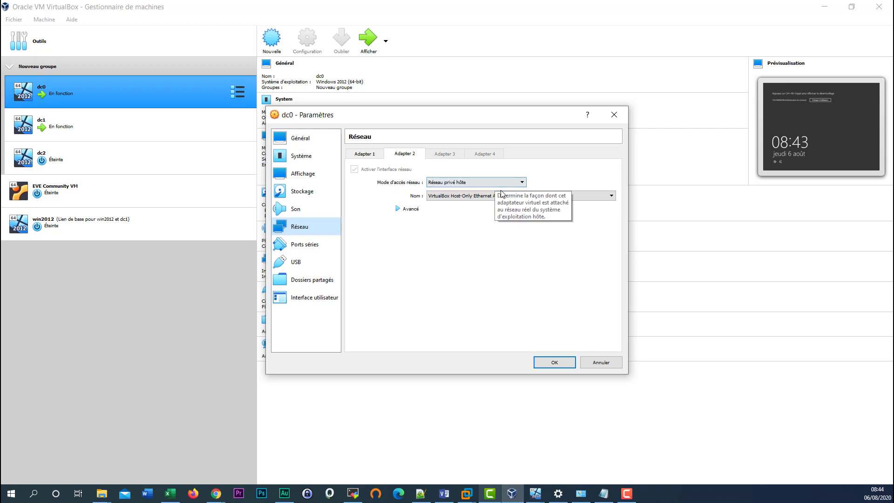
pyautogui.click(553, 363)
pyautogui.click(51, 127)
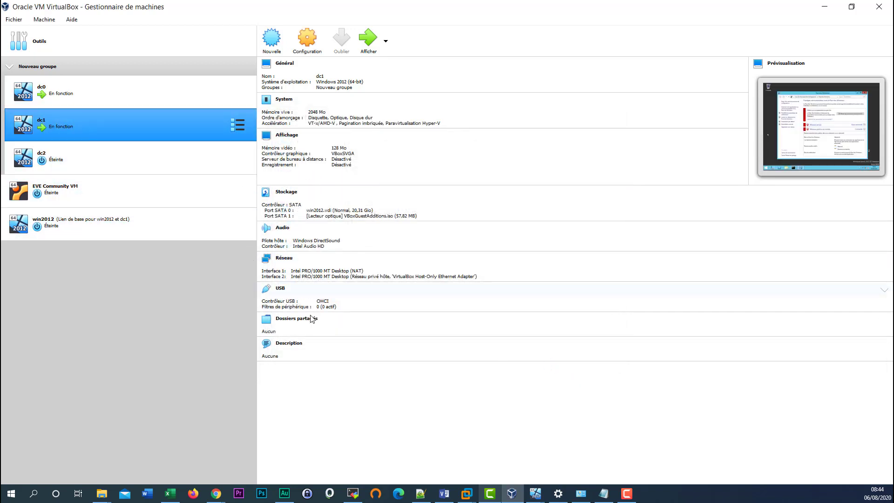
pyautogui.click(285, 259)
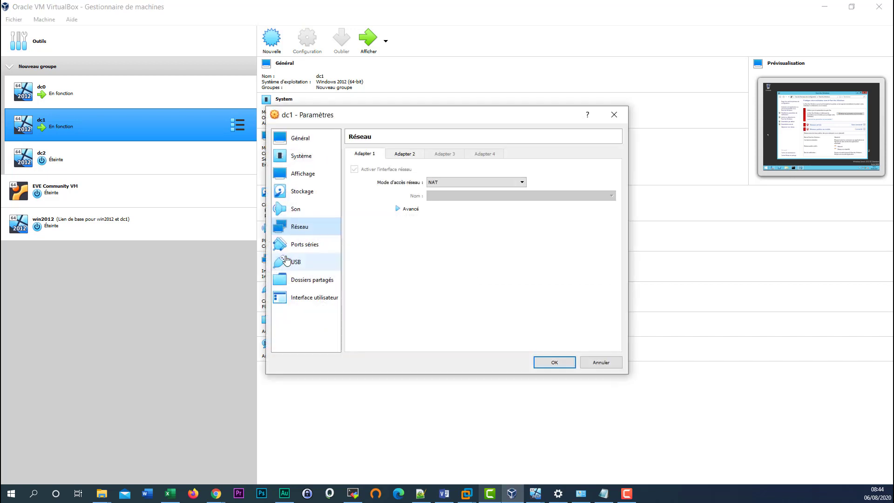
pyautogui.click(405, 155)
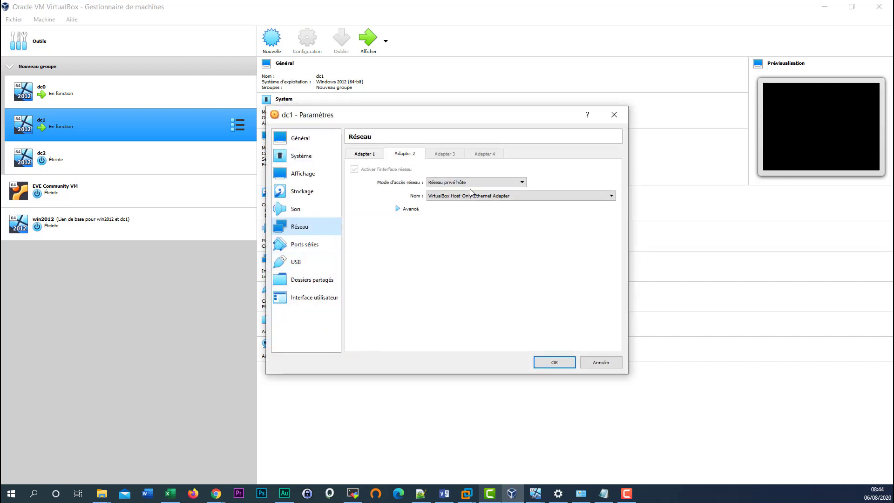
pyautogui.click(550, 366)
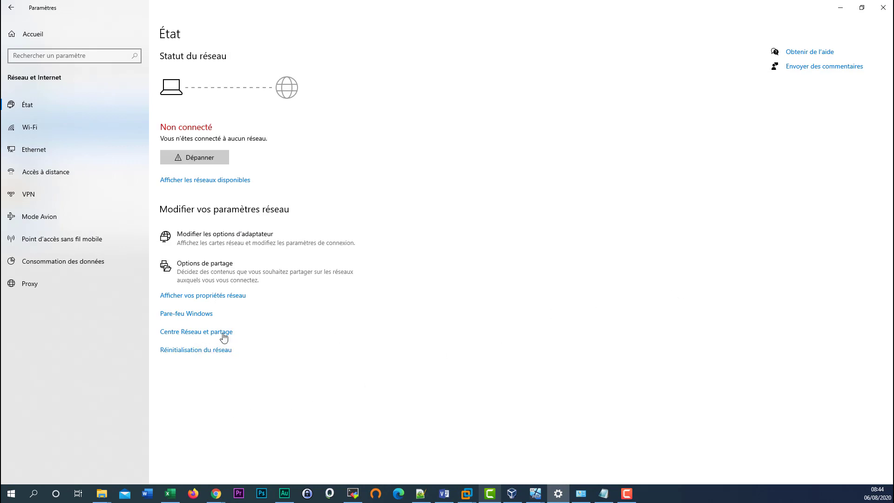
# - In Network and Sharing Center, list the adapters and select VirtualBox Host-Only Network
pyautogui.click(221, 333)
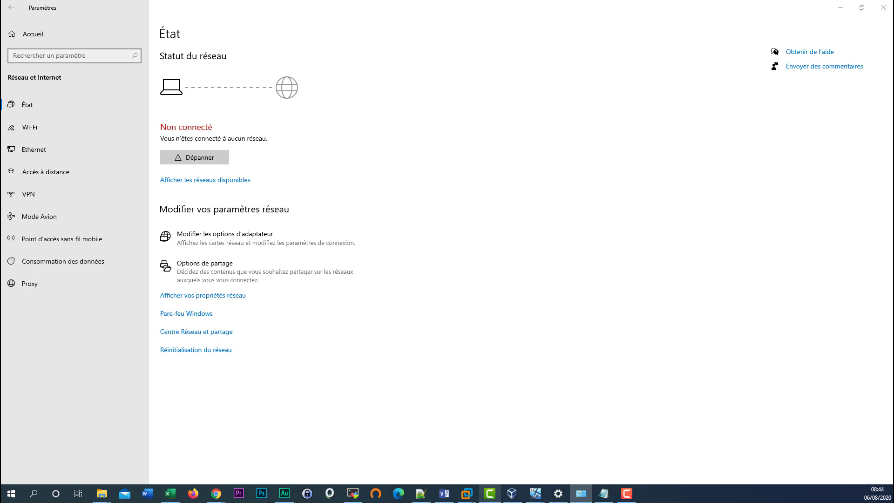
pyautogui.moveTo(449, 208); pyautogui.dragTo(431, 96)
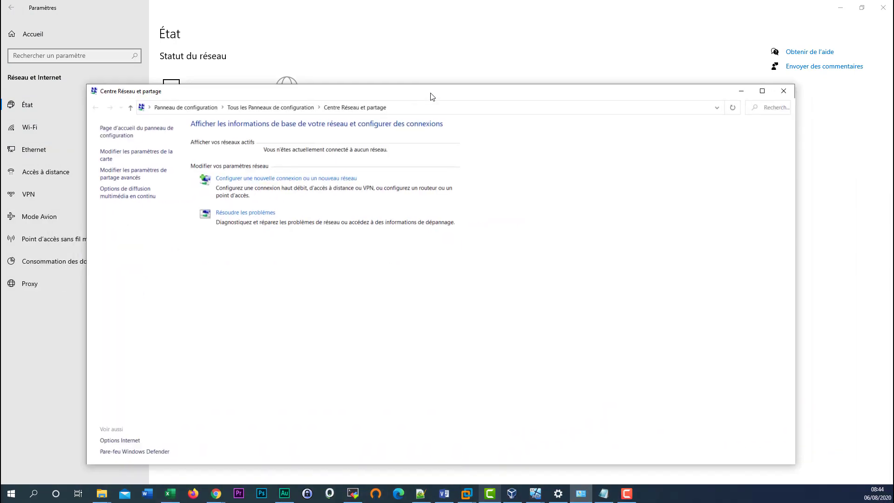
pyautogui.click(141, 157)
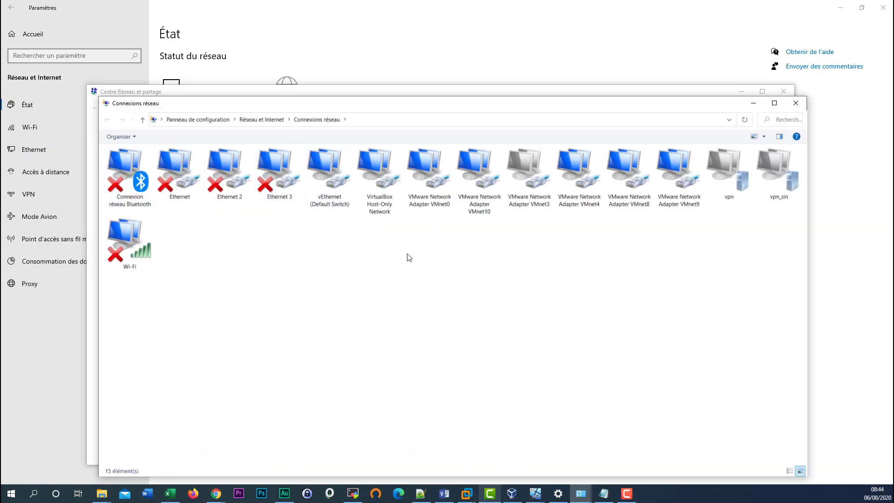
pyautogui.click(380, 169)
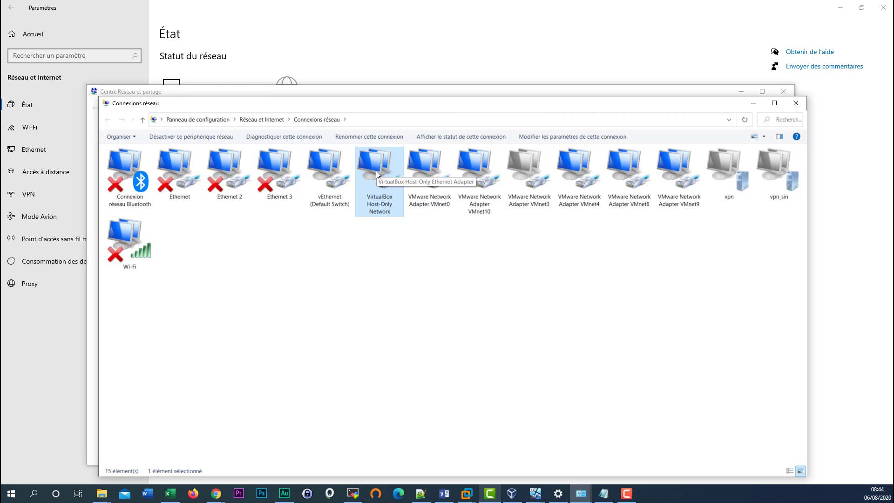
# - Confirm the adapter's IPv4 is 192.168.0.100 with mask 255.255.255.0, then close the dialogs
pyautogui.doubleClick(377, 174)
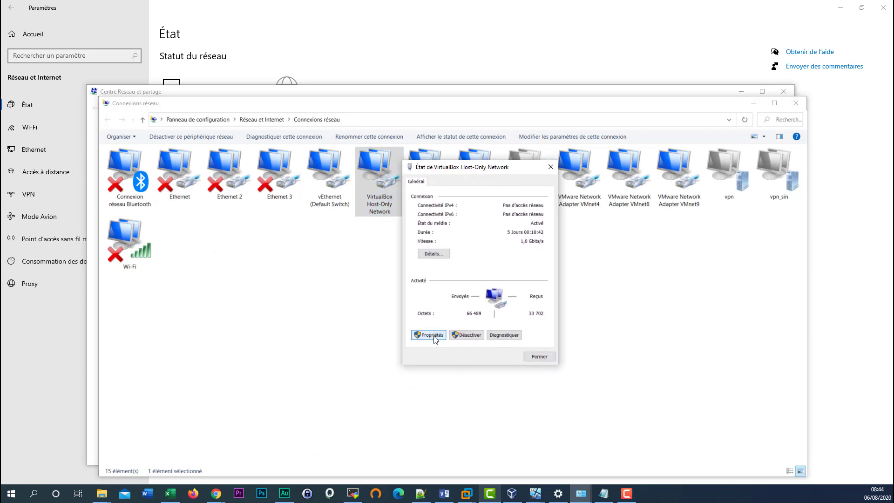
pyautogui.click(434, 337)
pyautogui.scroll(-2, 522, 275)
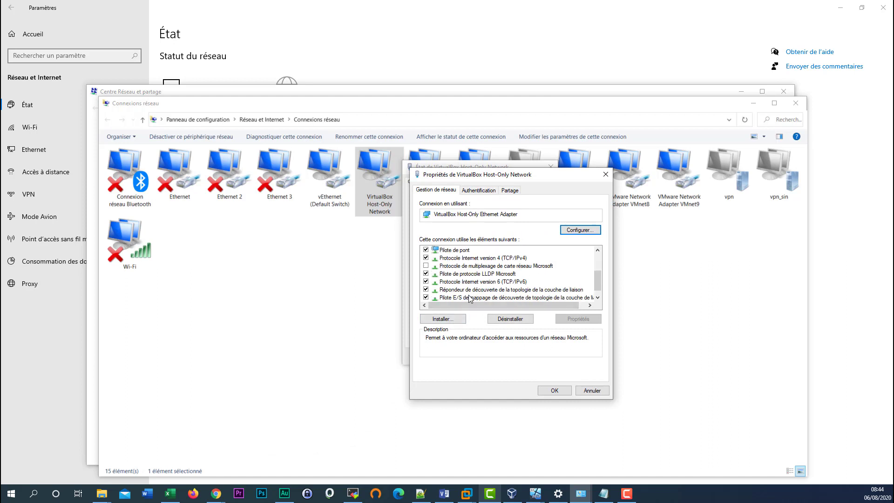
pyautogui.doubleClick(520, 259)
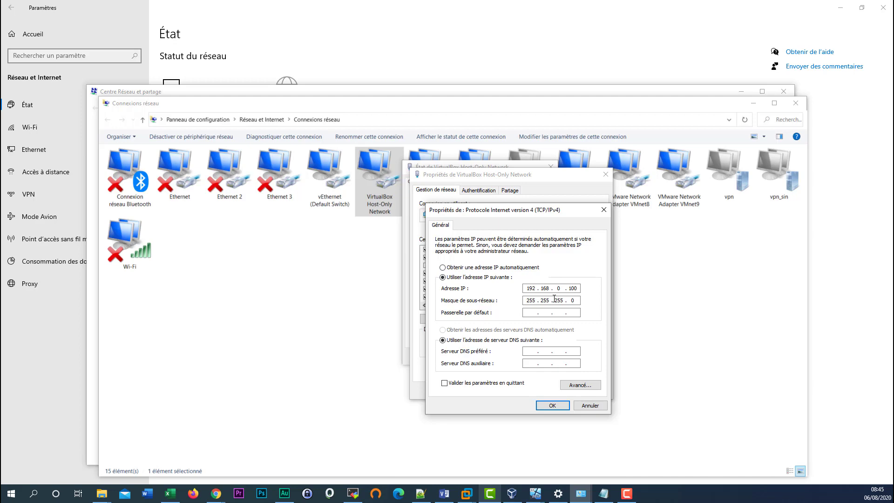
pyautogui.click(554, 406)
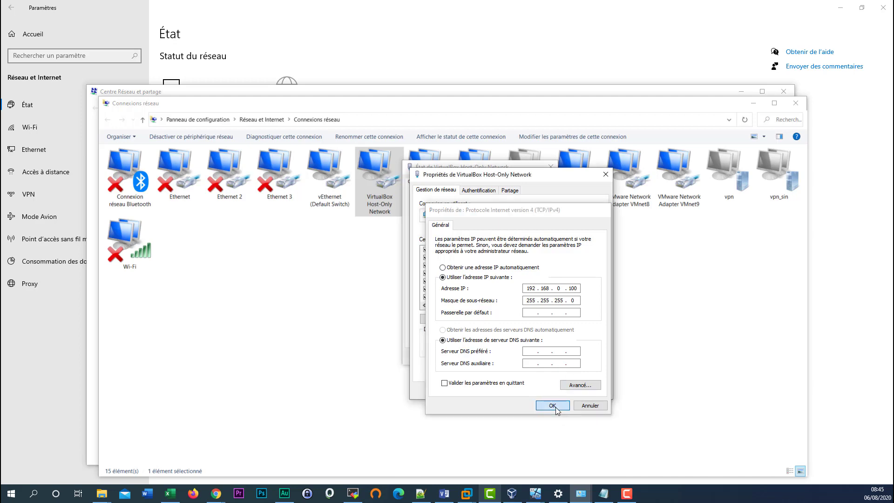
pyautogui.click(554, 390)
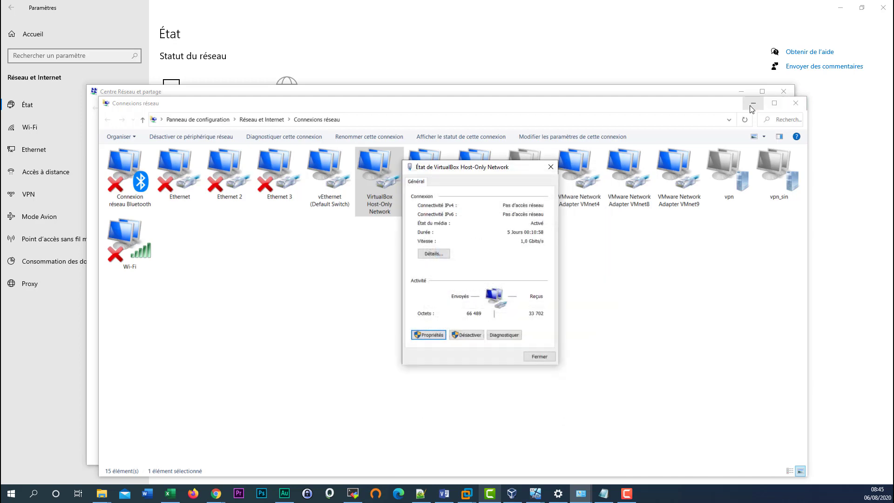
pyautogui.click(752, 103)
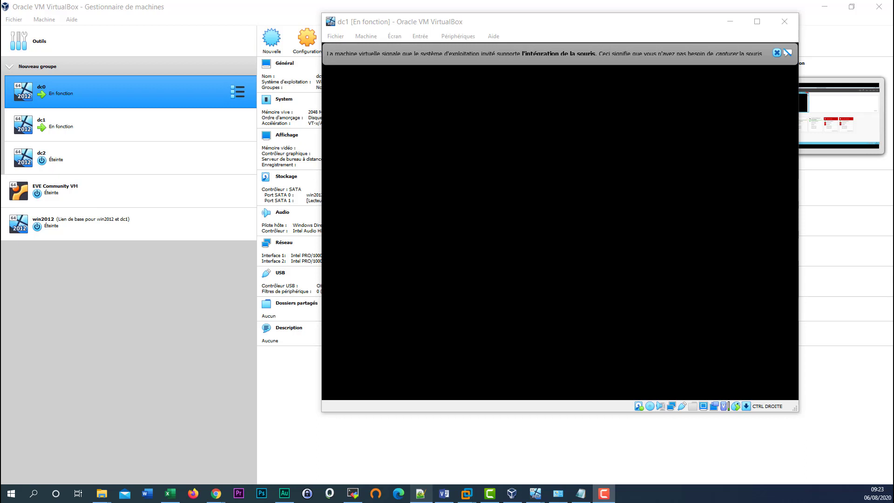
# - Send Ctrl-Alt-Del to dc1, sign in with the Administrateur password, and cancel the shutdown tracker
pyautogui.click(777, 53)
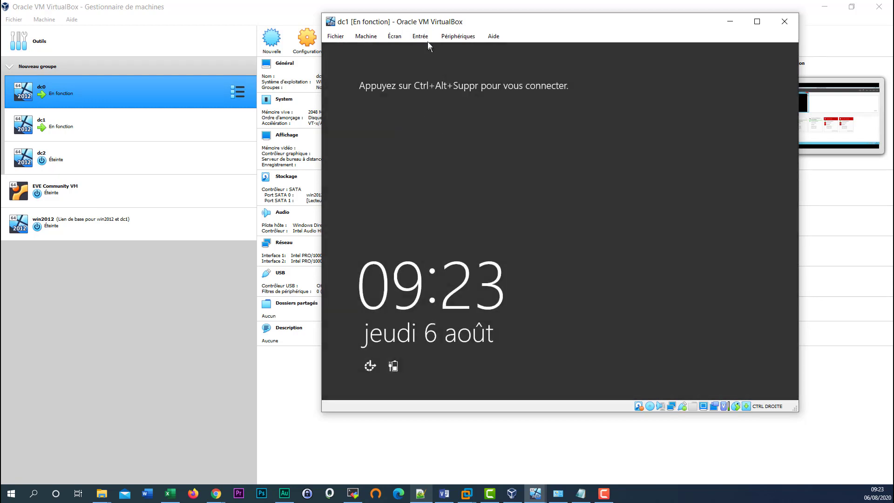
pyautogui.click(427, 39)
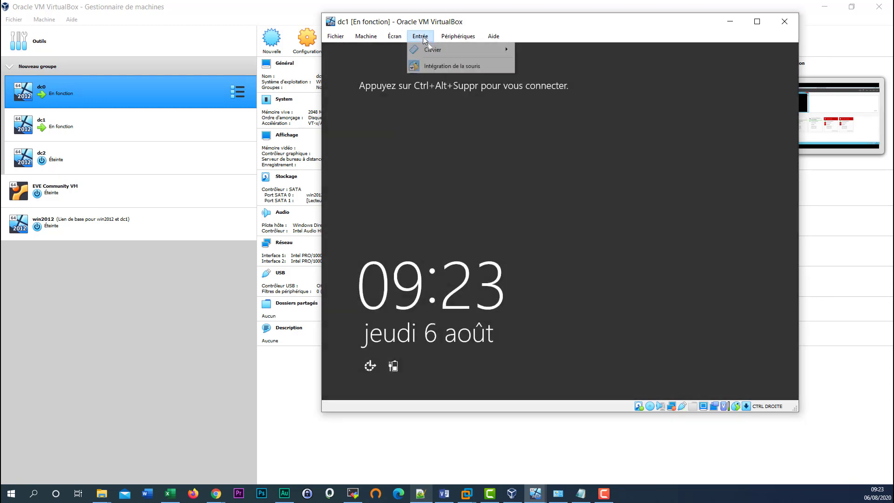
pyautogui.moveTo(461, 50)
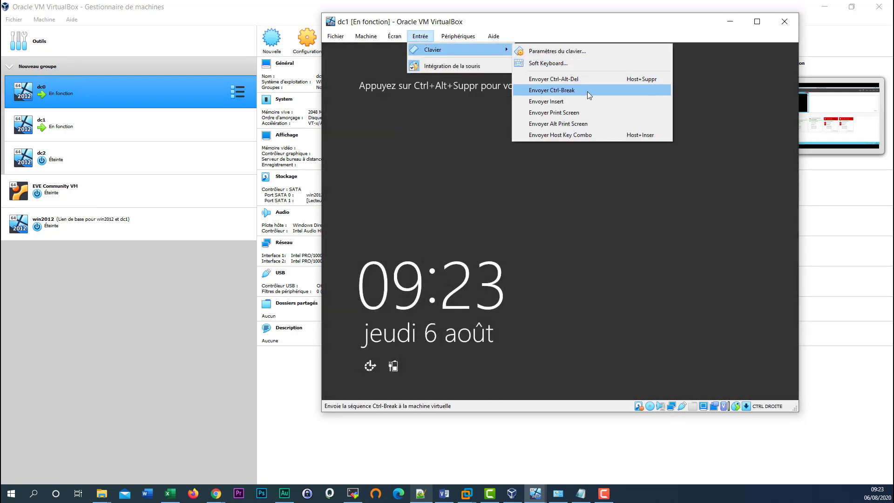
pyautogui.click(576, 80)
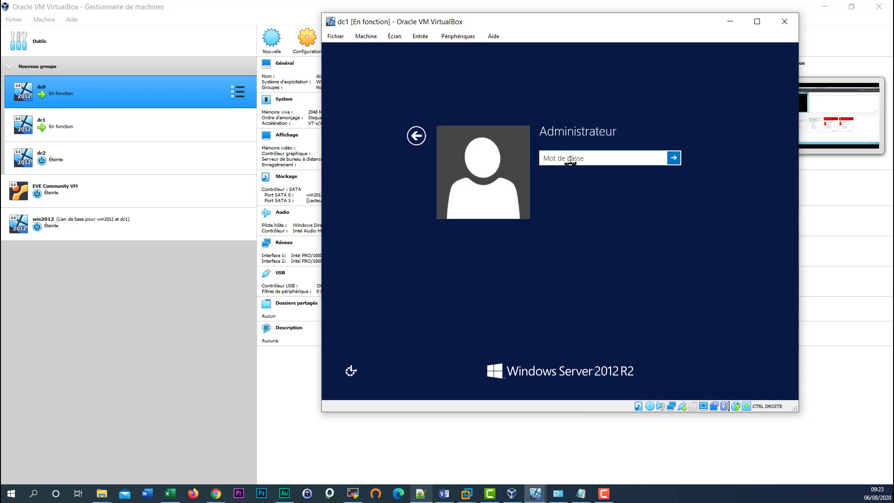
pyautogui.write('P@ssw0rd1234')
pyautogui.press('Return')
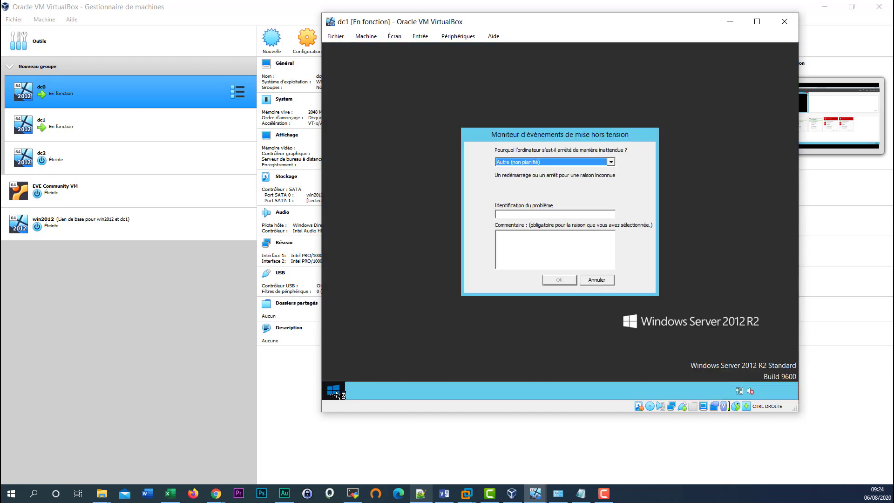
pyautogui.click(607, 282)
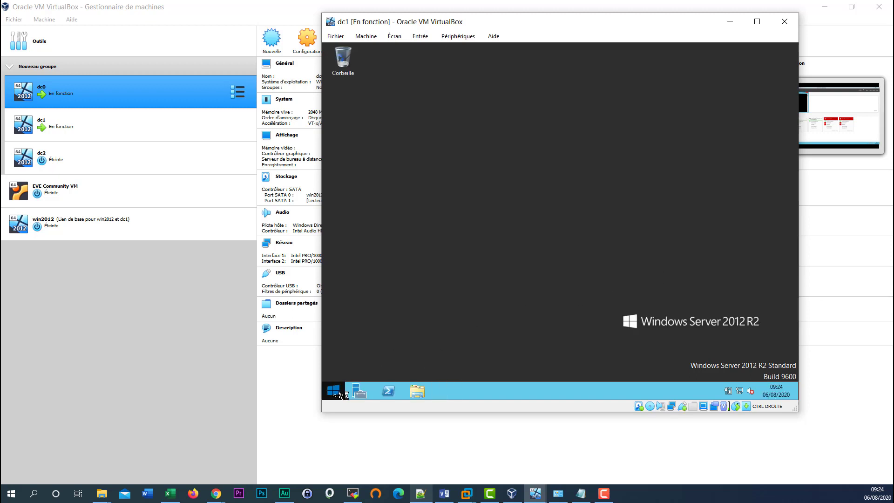
# - Open the computer name and domain settings from the Ce PC system properties
pyautogui.click(334, 391)
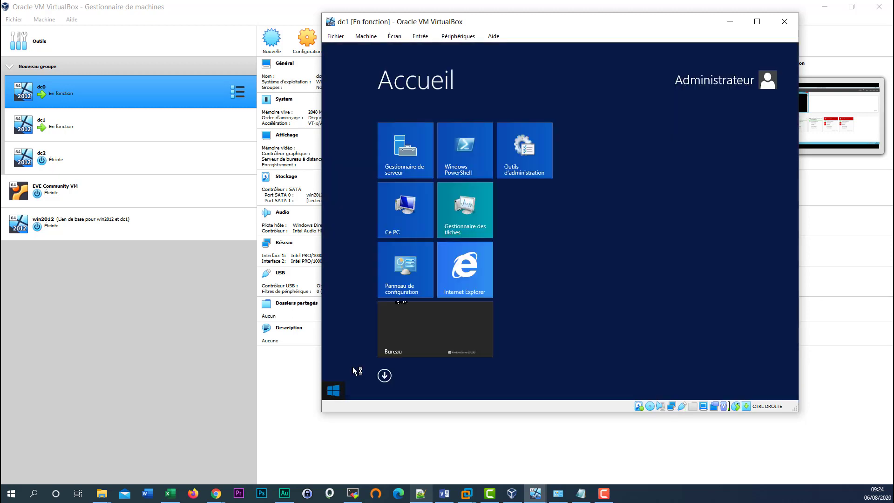
pyautogui.rightClick(411, 213)
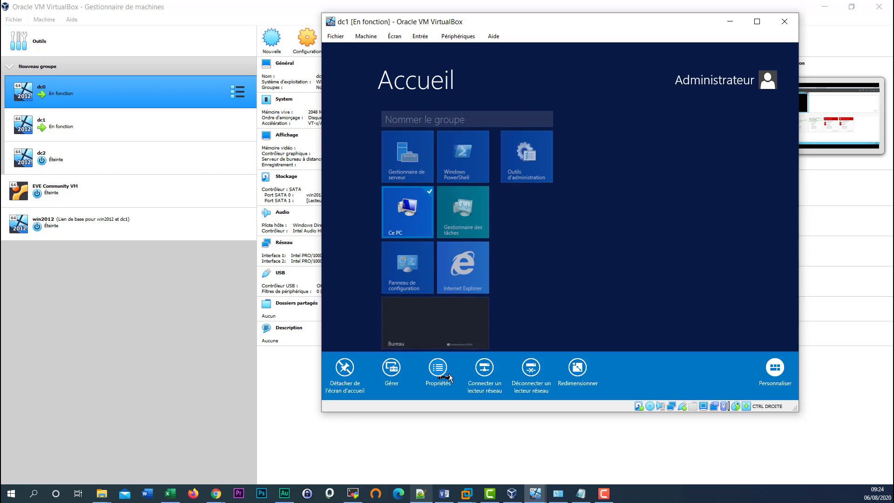
pyautogui.click(441, 370)
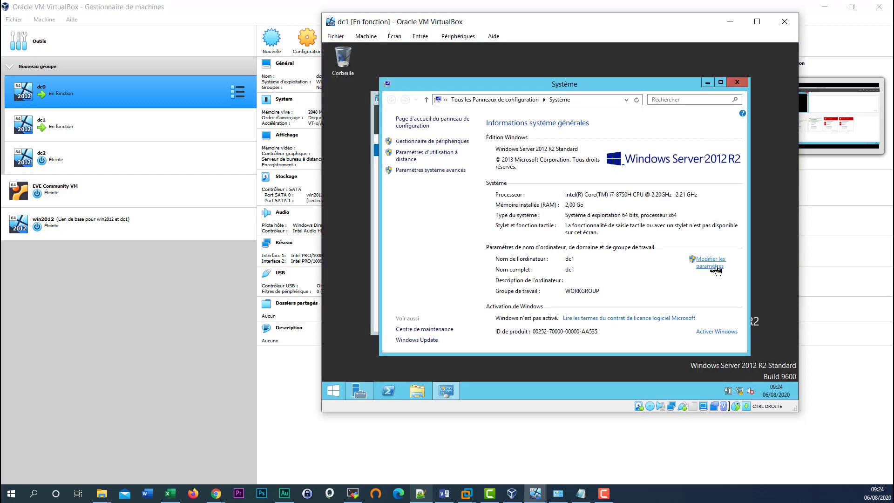
pyautogui.click(717, 265)
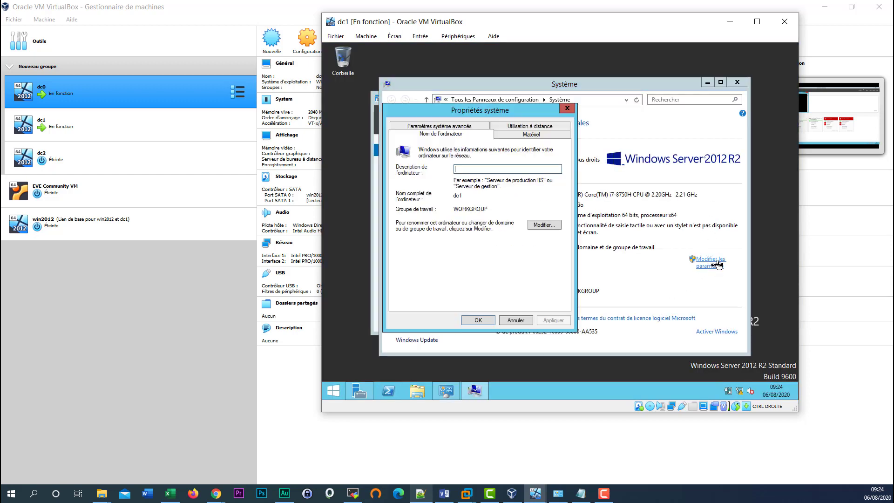
pyautogui.click(547, 226)
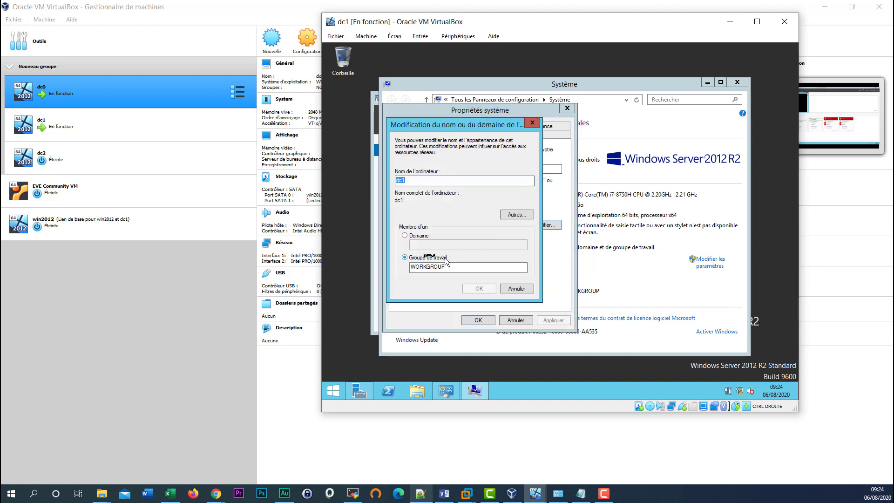
# - Set domain membership to teachmemore.lan and rename the computer to dc01
pyautogui.click(405, 236)
pyautogui.click(433, 244)
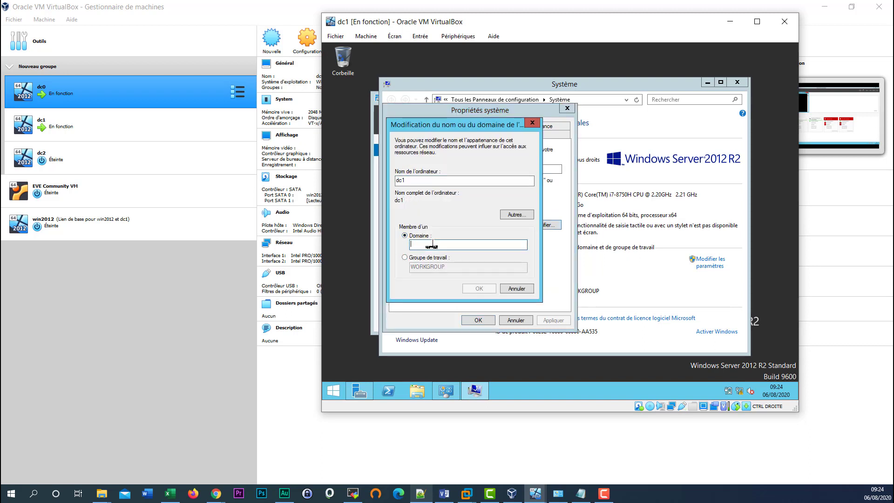
pyautogui.write('teachmem')
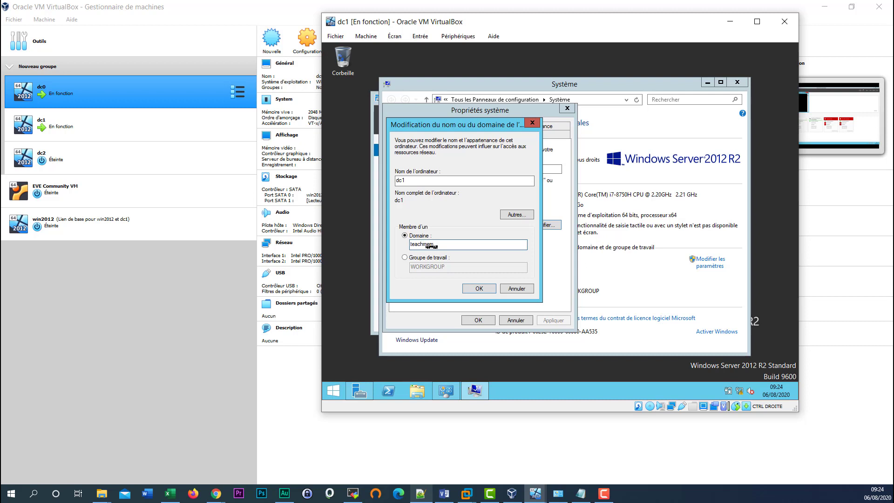
pyautogui.write('ore.lan')
pyautogui.click(479, 288)
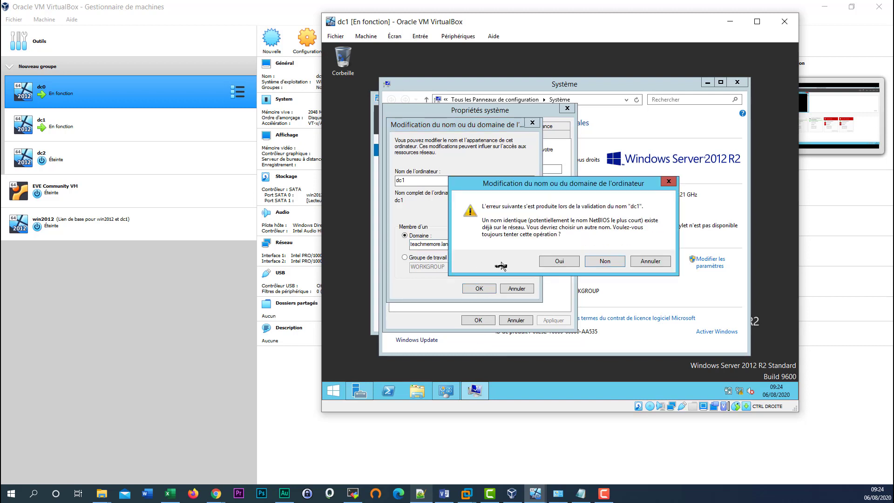
pyautogui.click(659, 261)
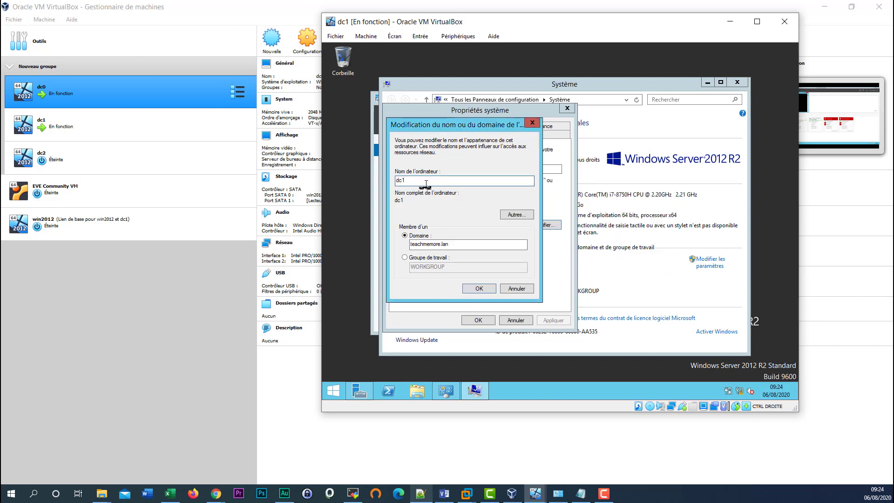
pyautogui.press('Left')
pyautogui.write('0')
pyautogui.click(479, 290)
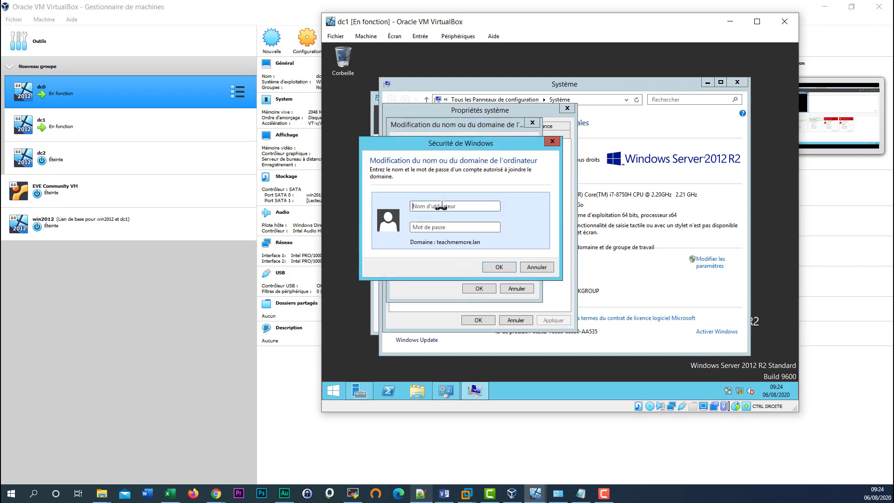
# - Enter the domain administrator account name and password to join teachmemore.lan
pyautogui.click(442, 206)
pyautogui.write('teachmemor')
pyautogui.hotkey('ctrl', 'a')
pyautogui.write('adminisPa•••••••••••')
pyautogui.press('Return')
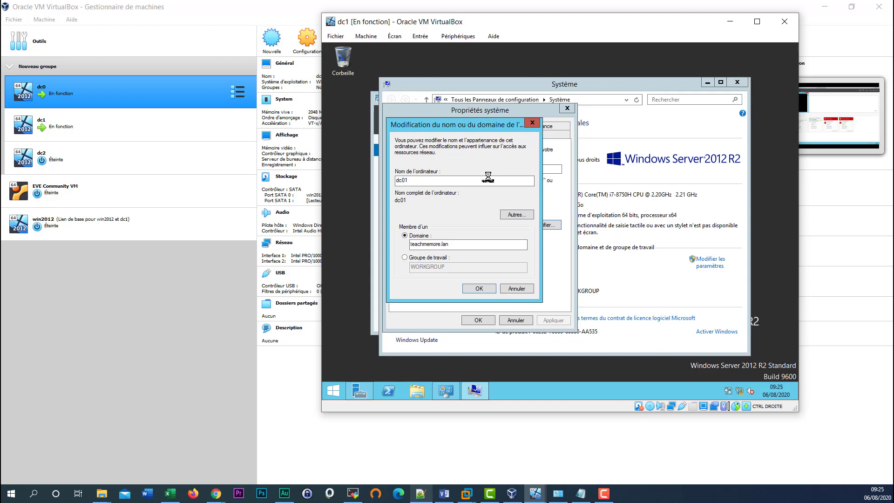
# - Acknowledge the welcome and restart messages, close System Properties, and restart now
pyautogui.press('Return')
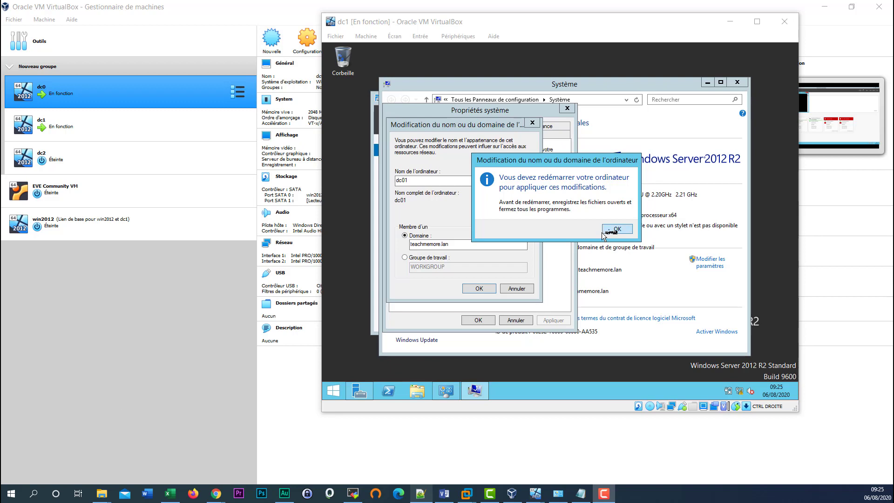
pyautogui.click(614, 230)
pyautogui.click(478, 320)
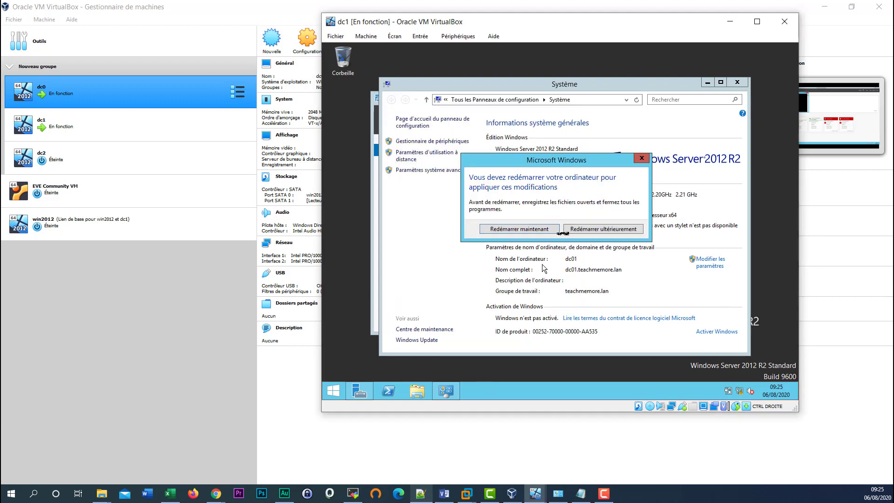
pyautogui.click(527, 229)
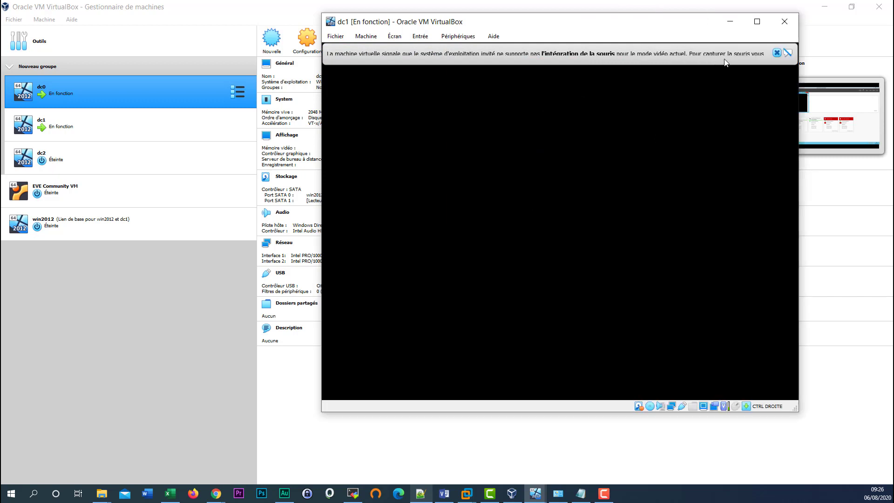
# - Dismiss the notification banners, send Ctrl-Alt-Del, and sign in with the administrator password
pyautogui.click(777, 52)
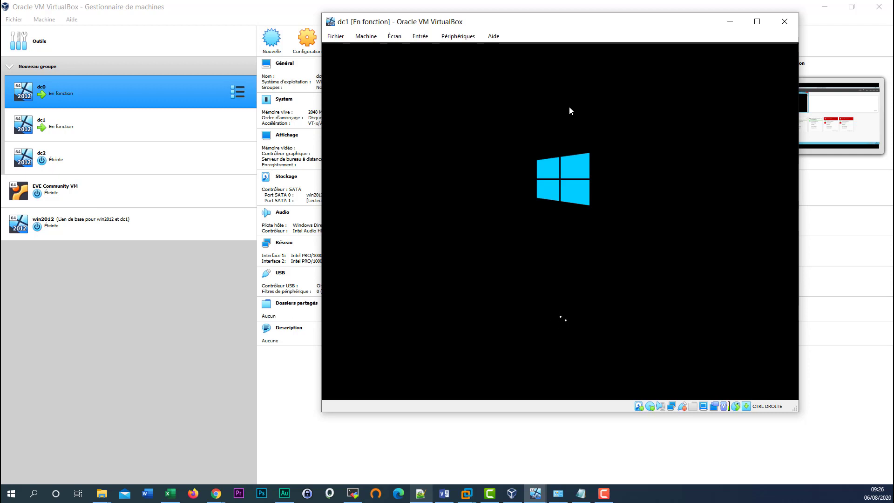
pyautogui.click(776, 53)
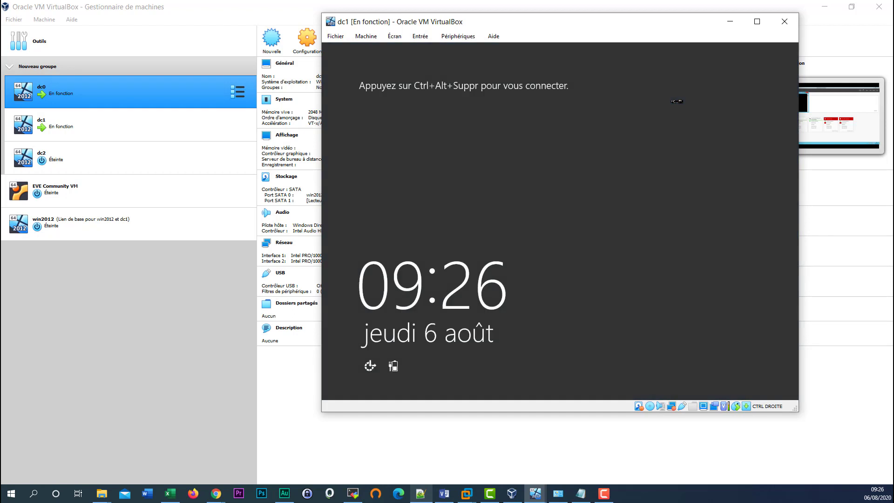
pyautogui.click(420, 36)
pyautogui.moveTo(438, 51)
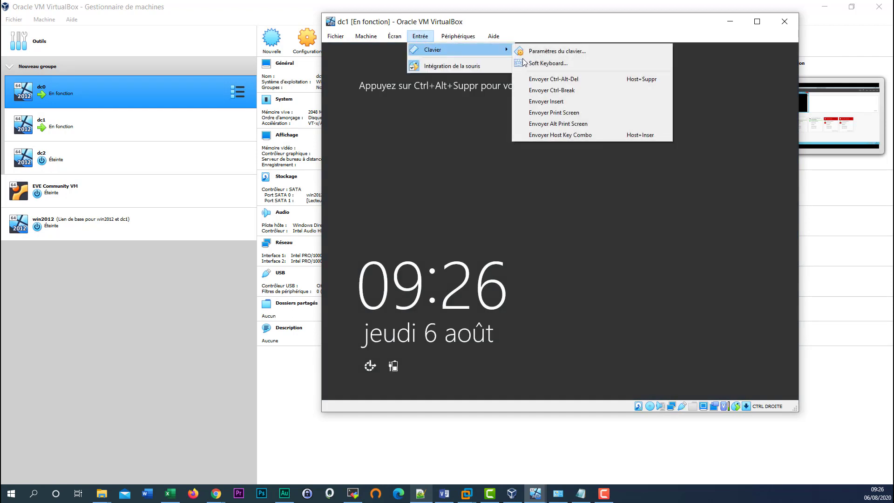
pyautogui.click(571, 79)
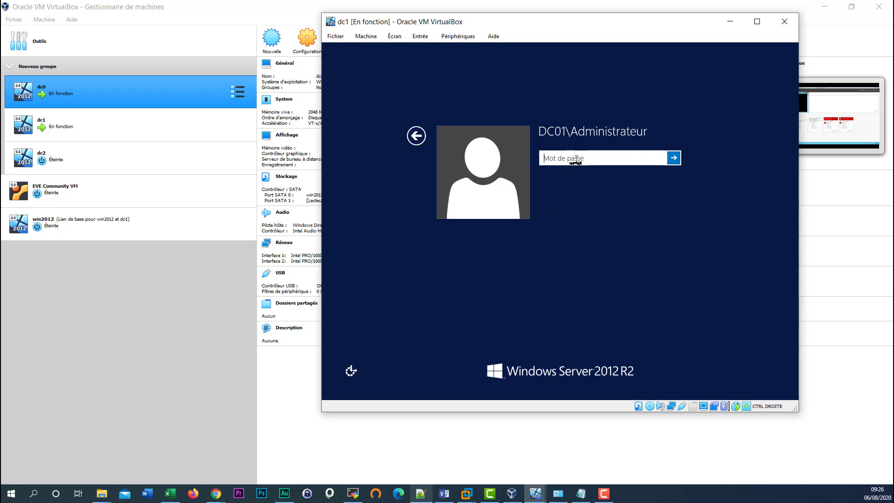
pyautogui.write('•••••••••')
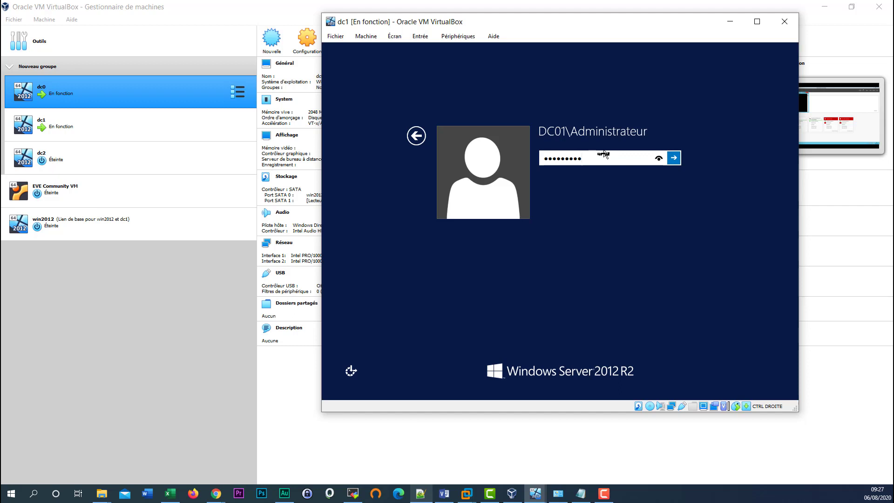
pyautogui.write('••••')
pyautogui.press('Return')
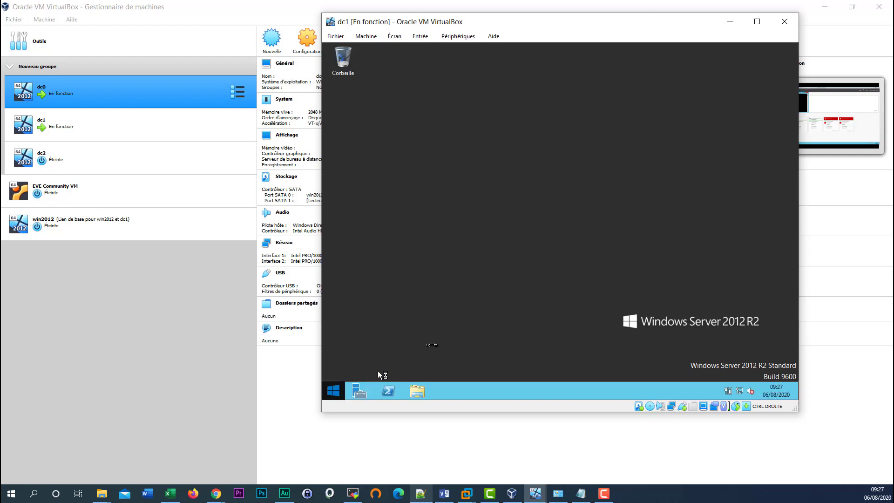
# - Launch Server Manager from the guest taskbar and maximize its window
pyautogui.click(360, 392)
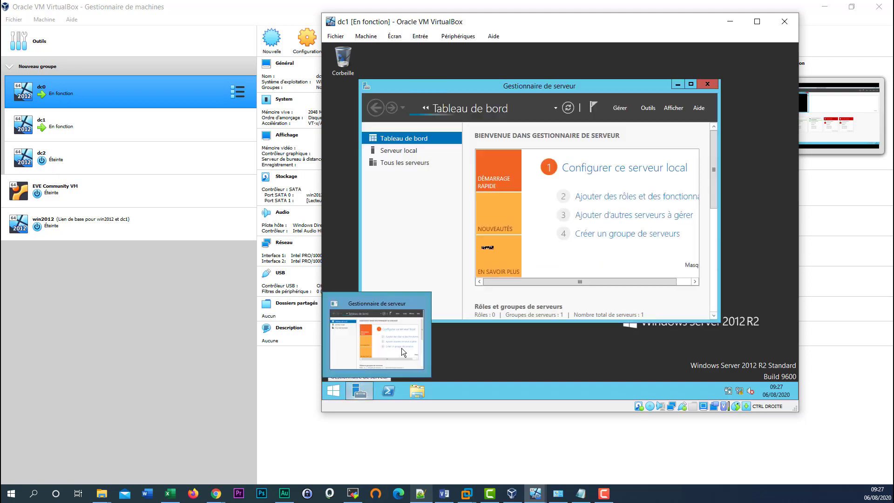
pyautogui.click(691, 85)
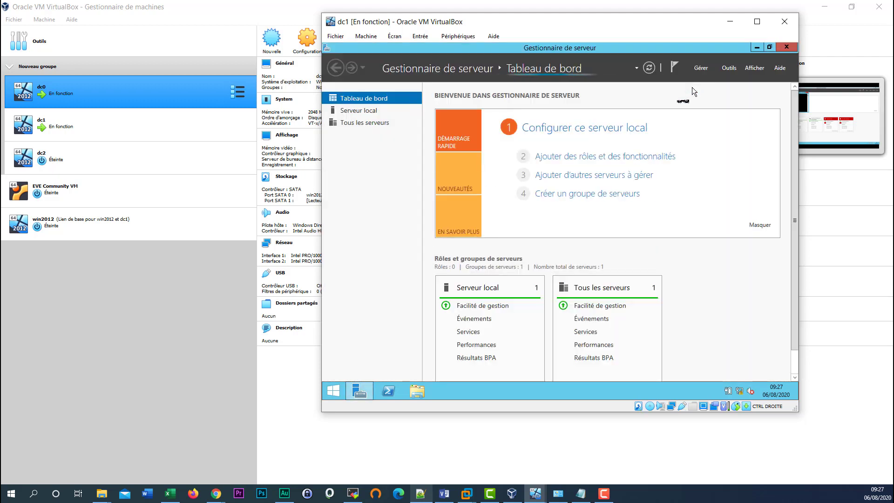
# - Start Add Roles and Features for dc01 and select Services AD DS with its management features
pyautogui.click(582, 160)
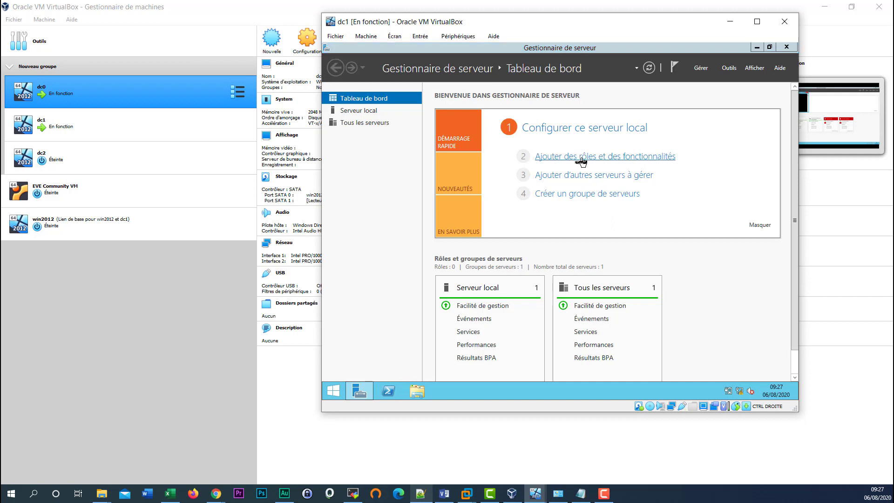
pyautogui.click(623, 342)
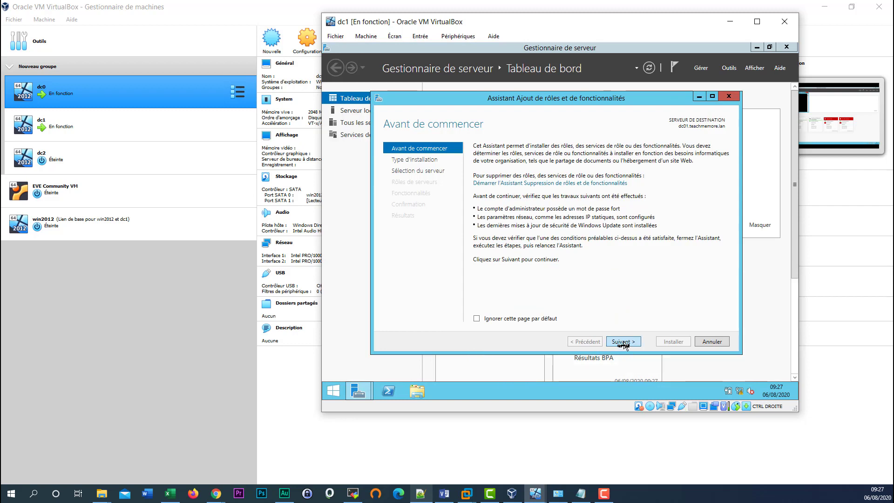
pyautogui.click(623, 342)
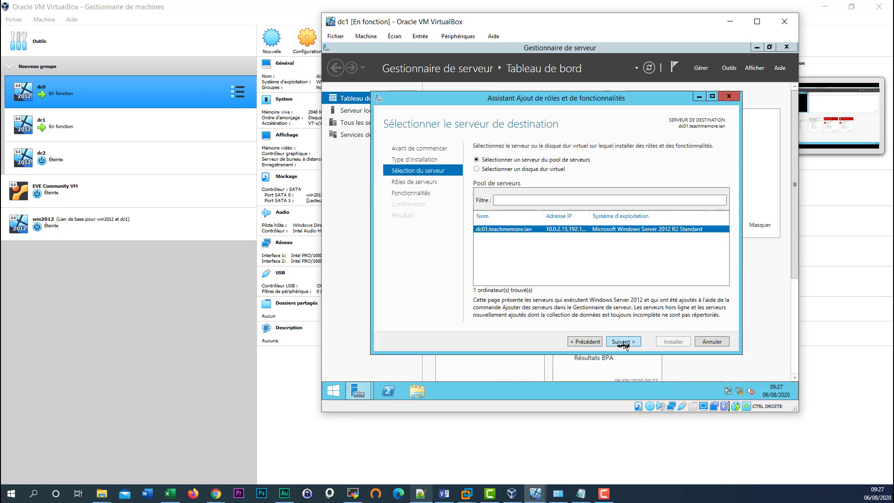
pyautogui.click(623, 342)
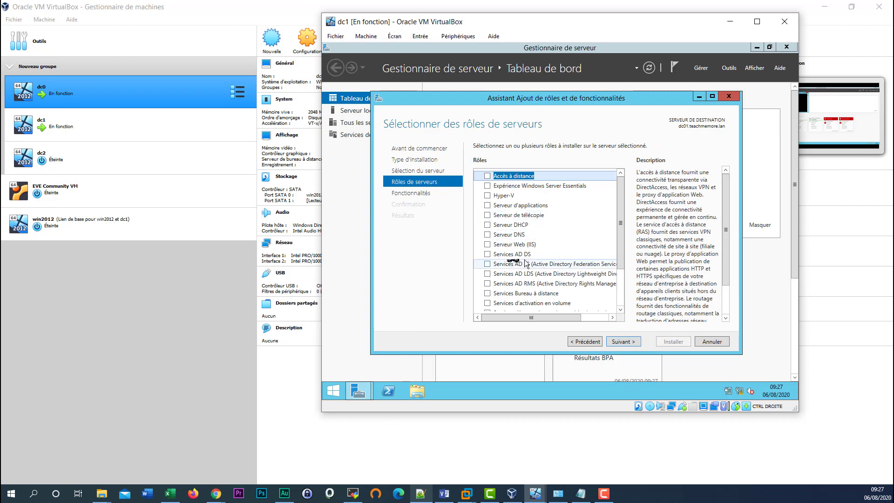
pyautogui.click(488, 255)
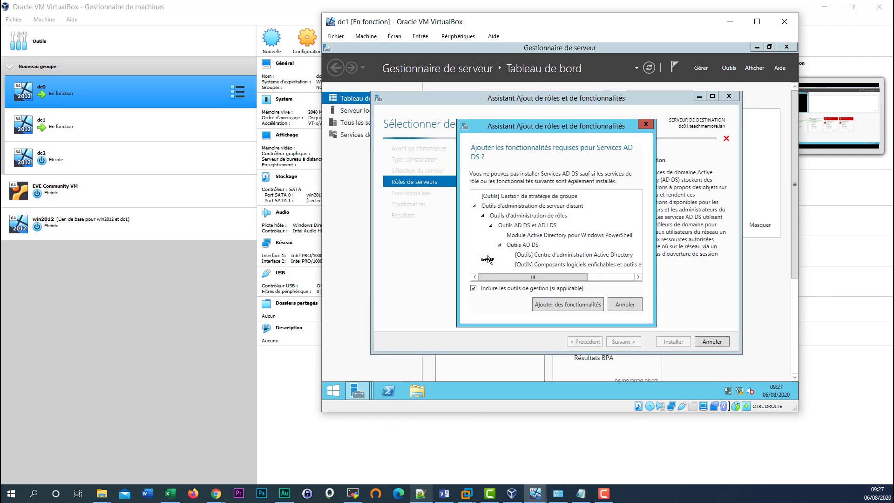
pyautogui.click(569, 307)
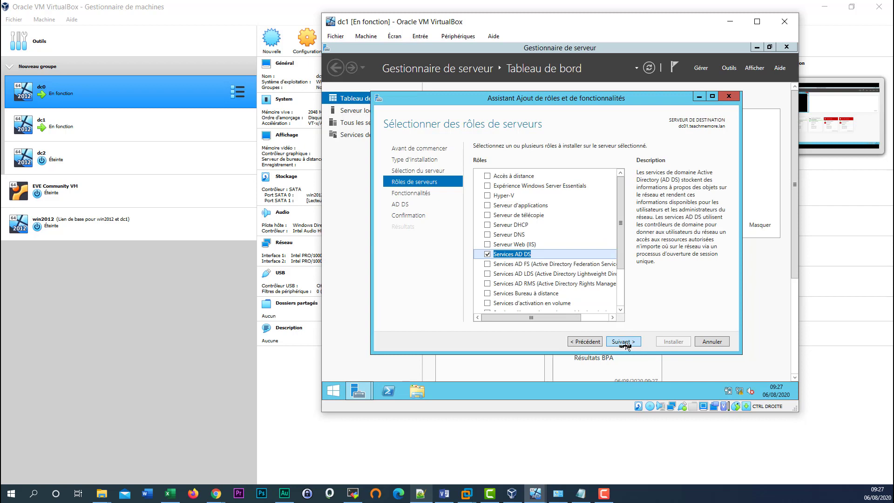
# - Continue past features to confirmation, install AD DS, and close the finished wizard
pyautogui.click(623, 343)
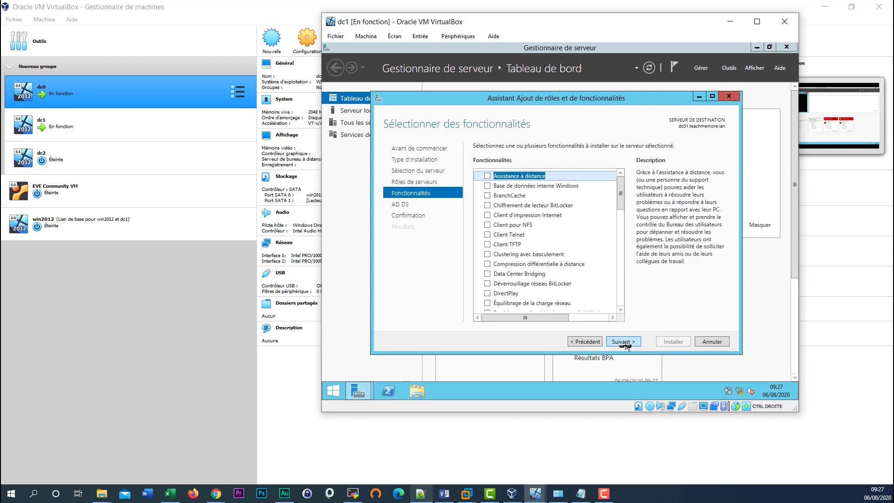
pyautogui.click(624, 342)
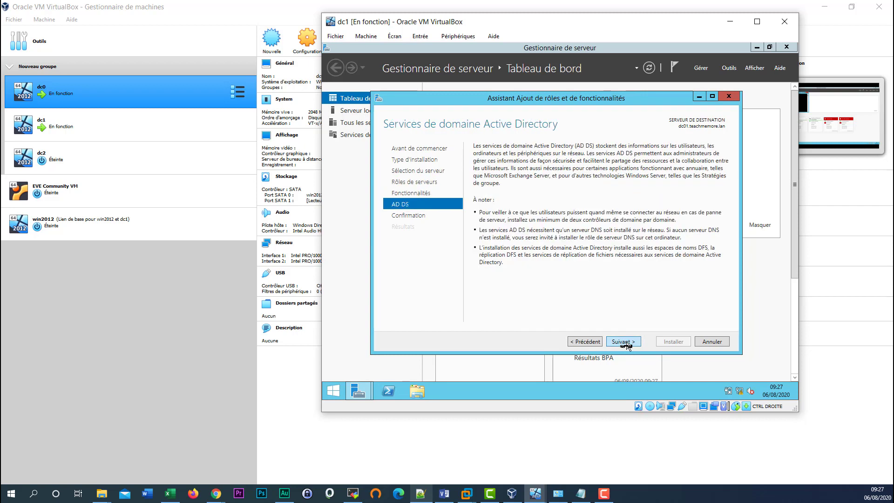
pyautogui.click(623, 342)
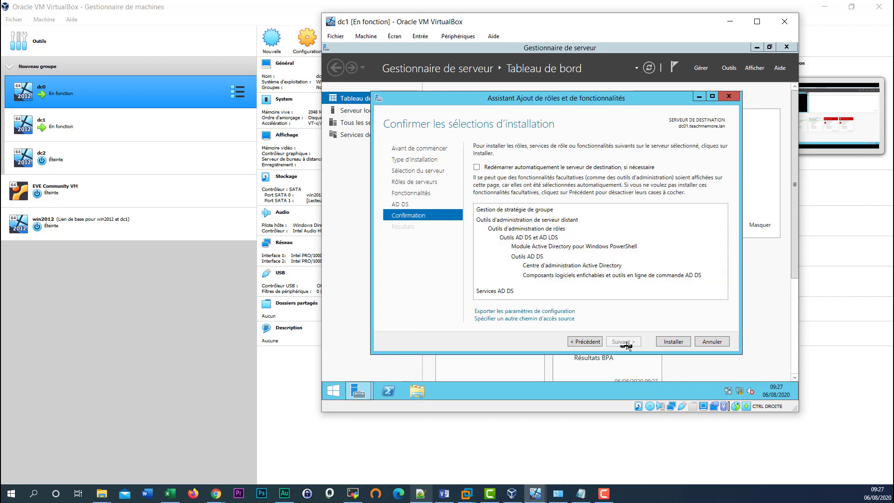
pyautogui.click(668, 343)
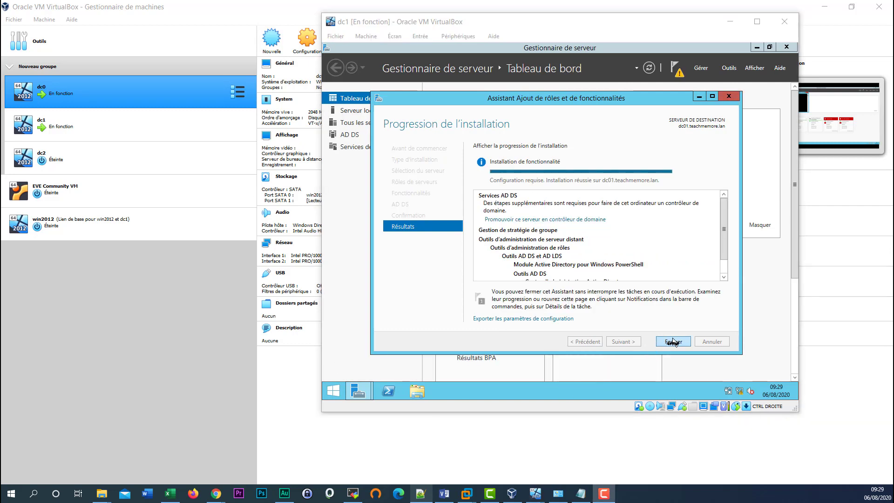
pyautogui.click(673, 342)
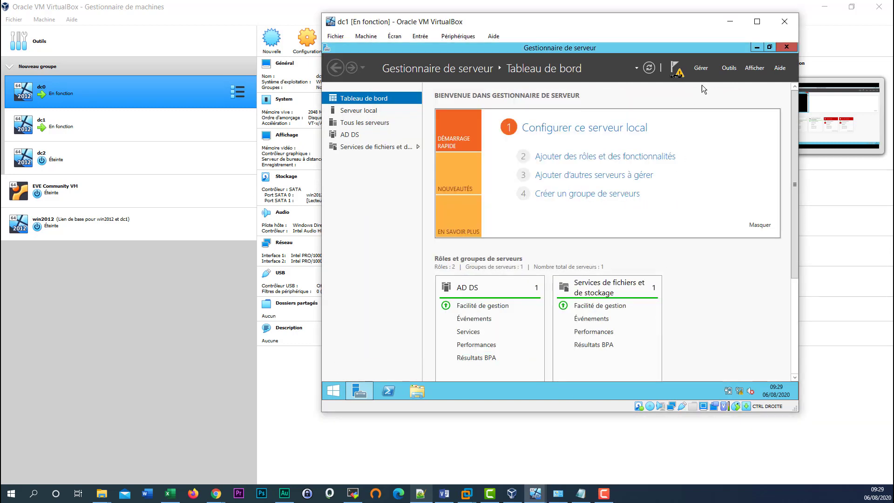
# - Start the domain controller promotion and supply the domain administrator credentials for teachmemore.lan
pyautogui.click(678, 75)
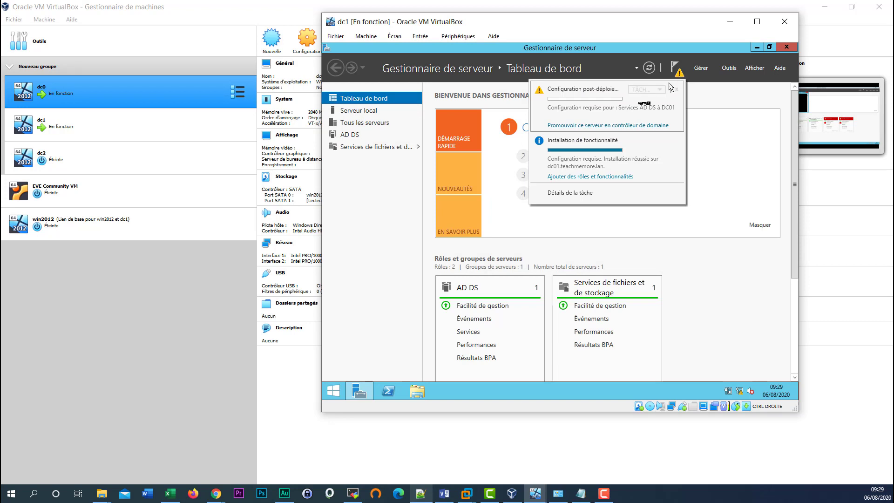
pyautogui.click(615, 126)
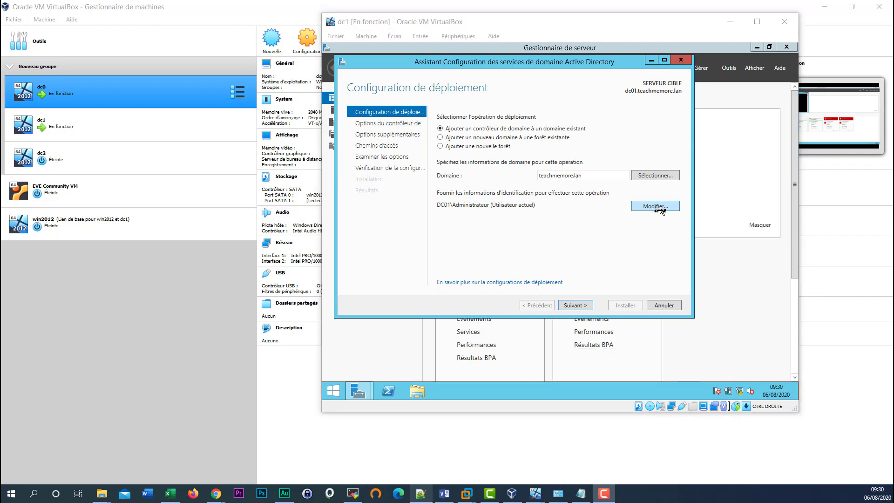
pyautogui.click(660, 208)
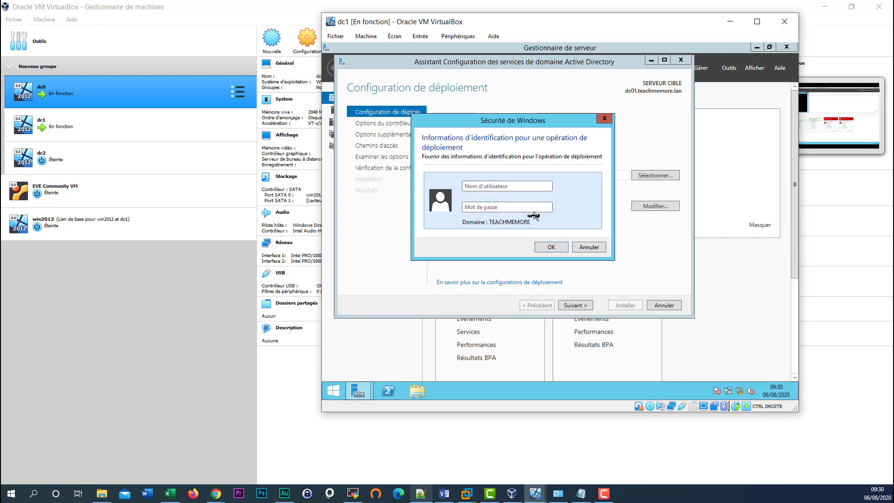
pyautogui.write('administrateur')
pyautogui.press('Tab')
pyautogui.write('*********')
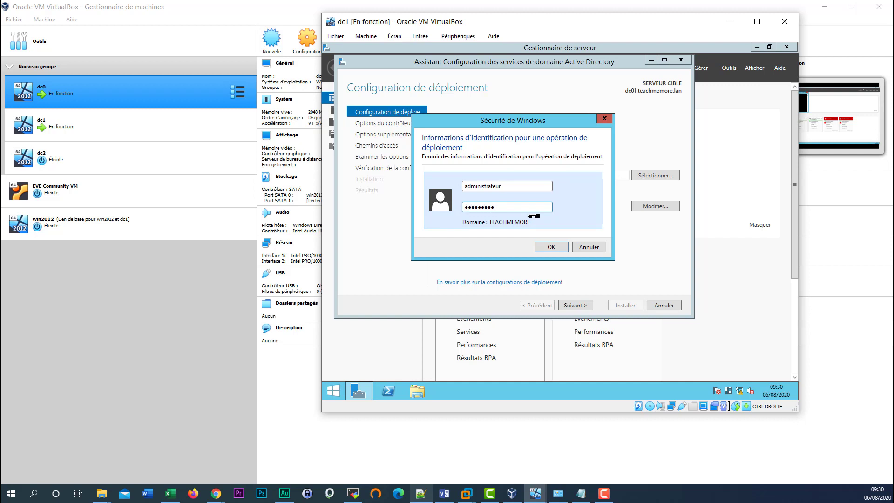
pyautogui.write('****')
pyautogui.press('Return')
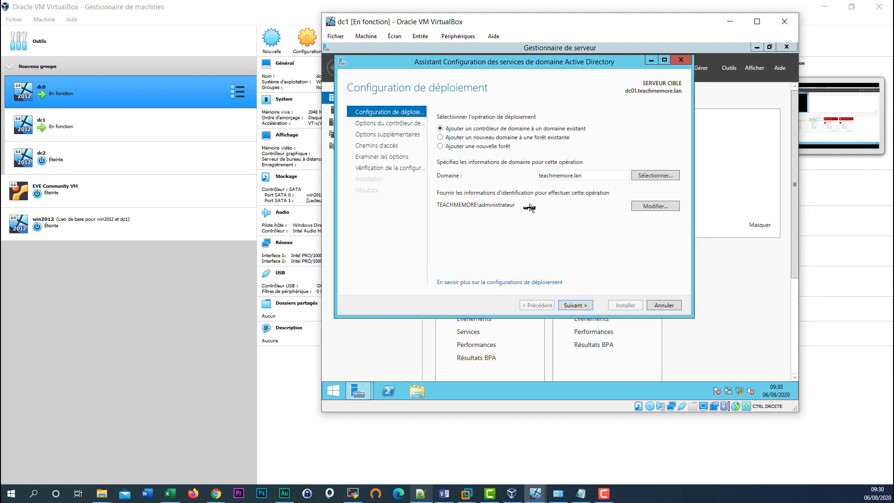
# - Keep DNS server and global catalog, enter and confirm the DSRM password, and advance past DNS options
pyautogui.click(396, 125)
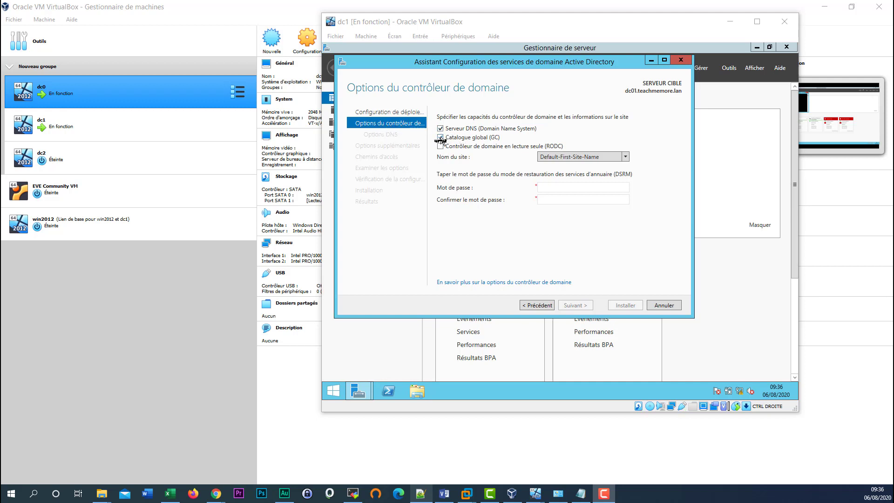
pyautogui.click(544, 188)
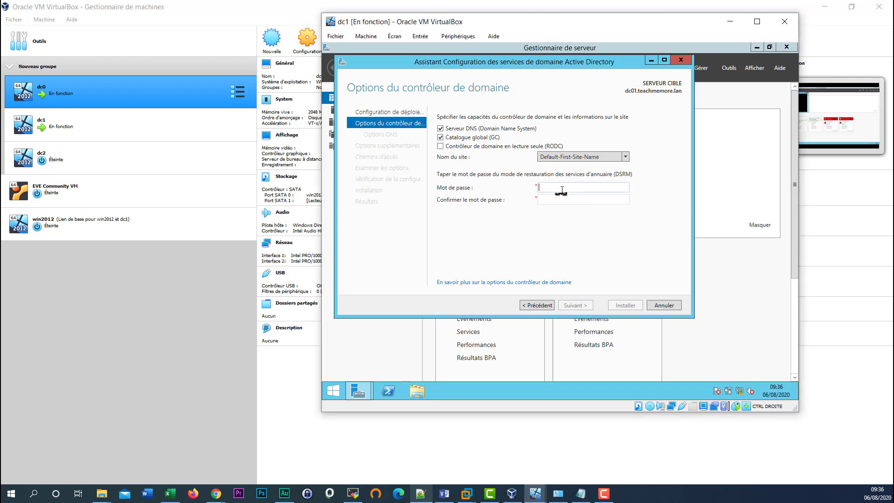
pyautogui.write('●●●●●●●●●●●●●●●●●●●●●●●●●●')
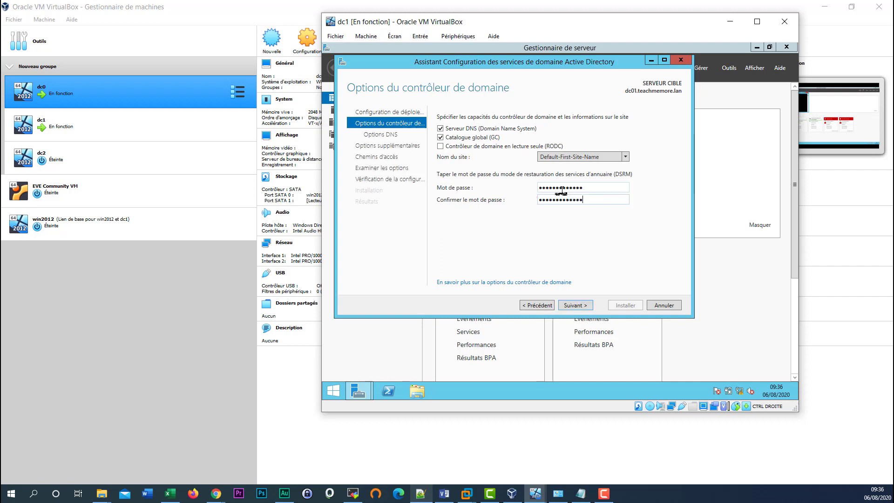
pyautogui.click(577, 306)
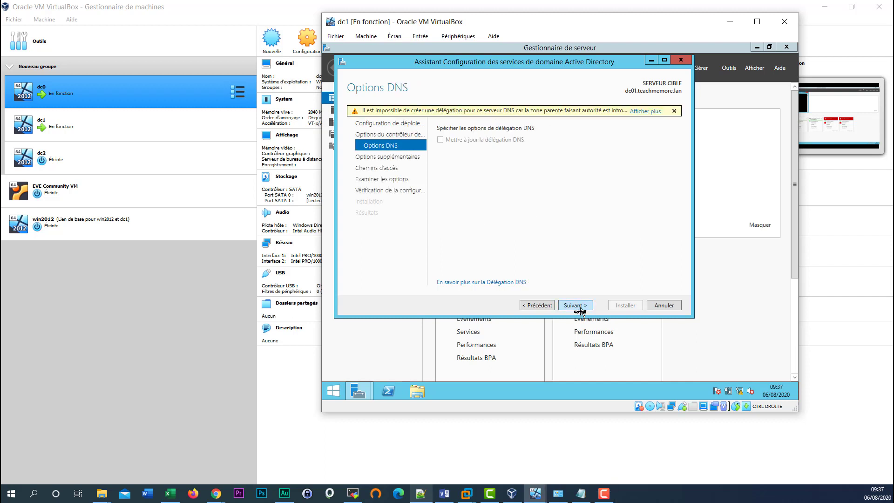
pyautogui.click(580, 309)
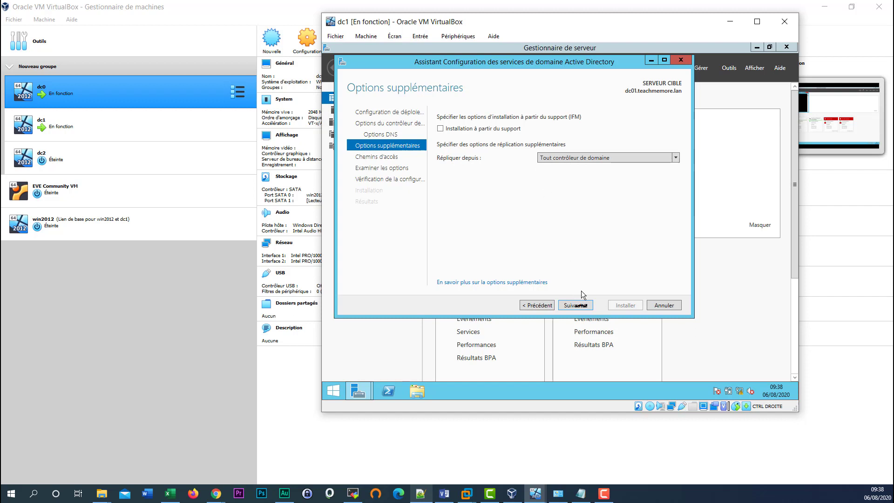
# - Keep the default NTDS and SYSVOL paths, pass the prerequisite checks, install, and close the wizard
pyautogui.click(575, 306)
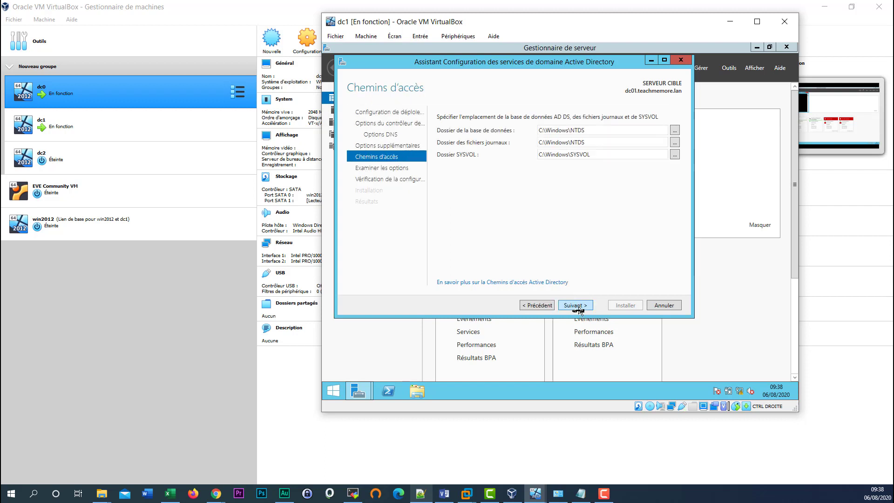
pyautogui.click(577, 306)
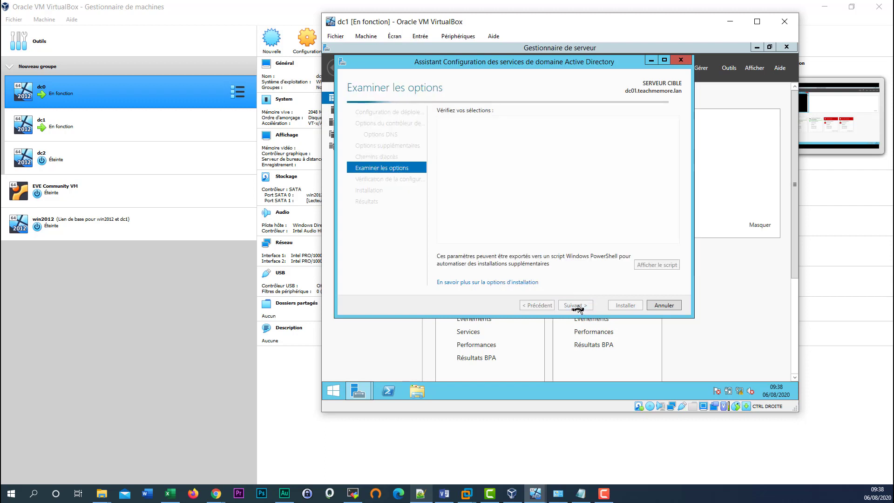
pyautogui.click(577, 306)
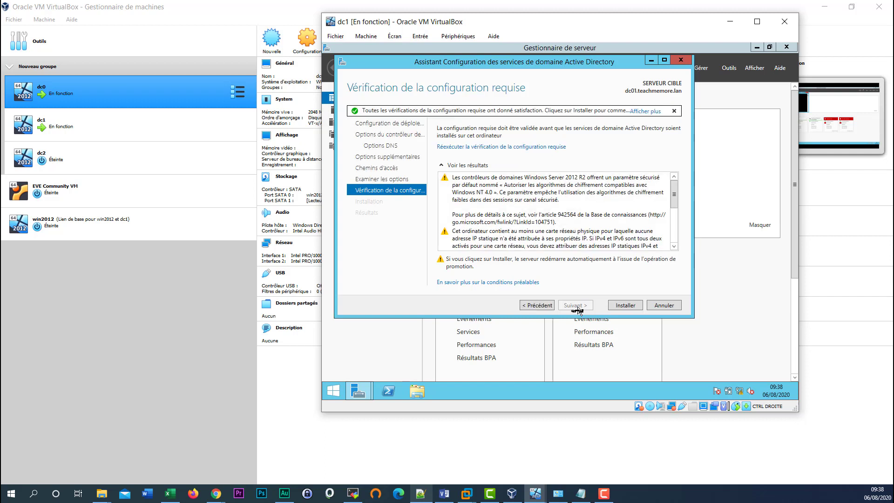
pyautogui.click(624, 305)
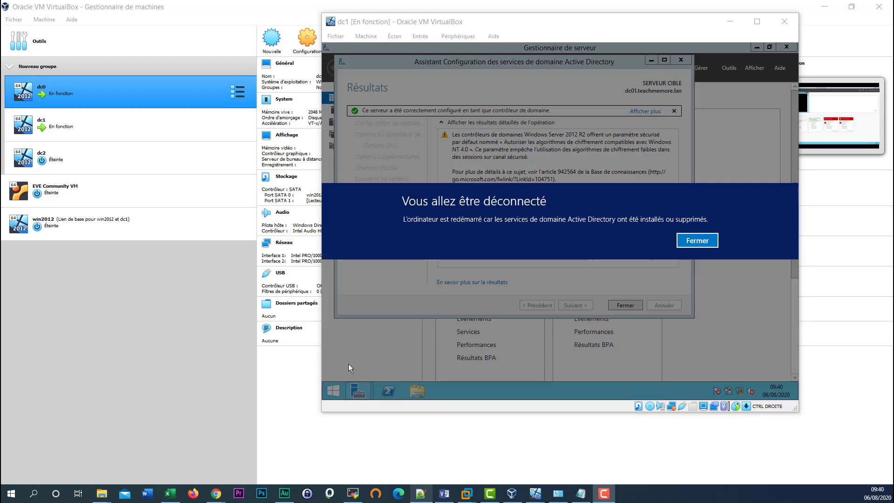
pyautogui.click(694, 243)
pyautogui.click(619, 306)
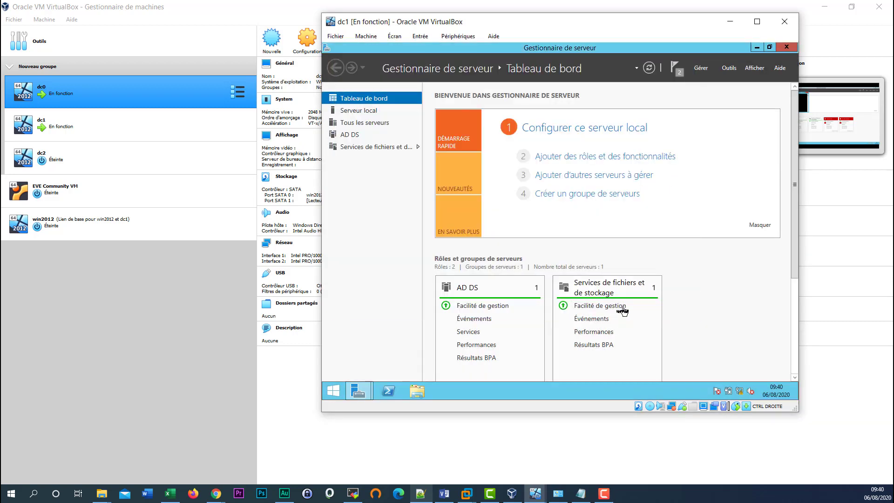
# - After dc1 reboots, send Ctrl-Alt-Del and sign in with the domain administrator's password
pyautogui.click(786, 48)
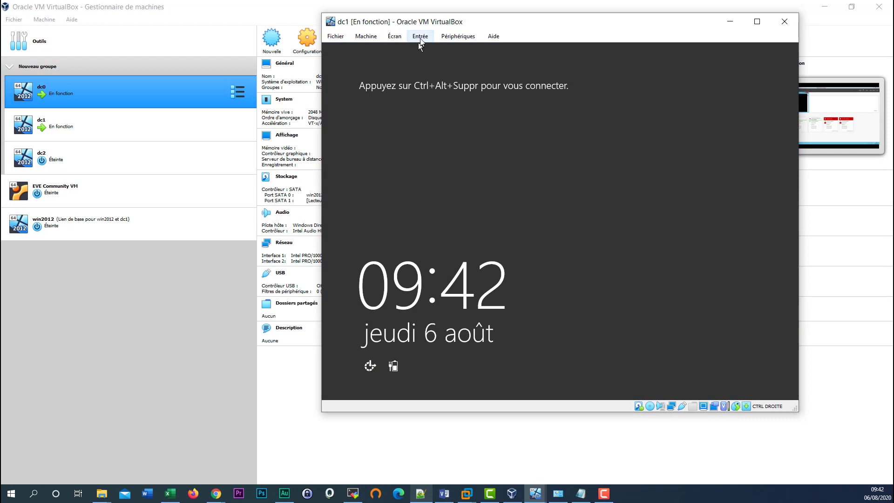
pyautogui.click(419, 39)
pyautogui.moveTo(430, 50)
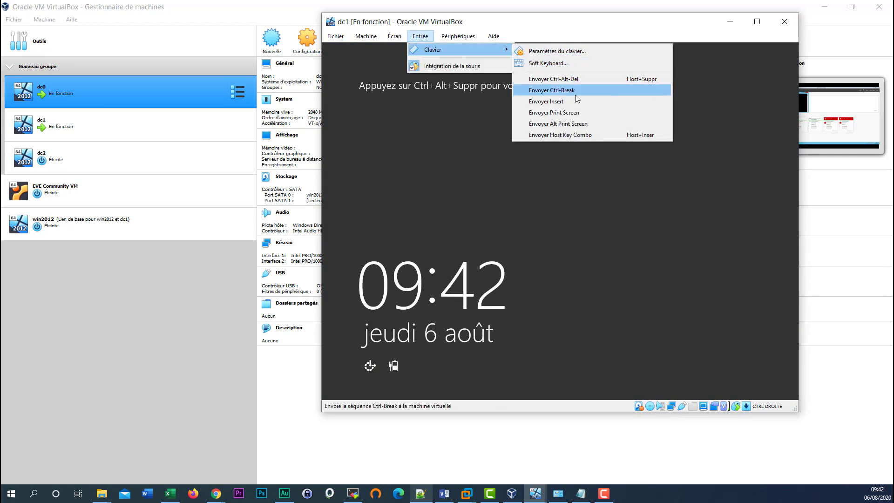
pyautogui.click(597, 84)
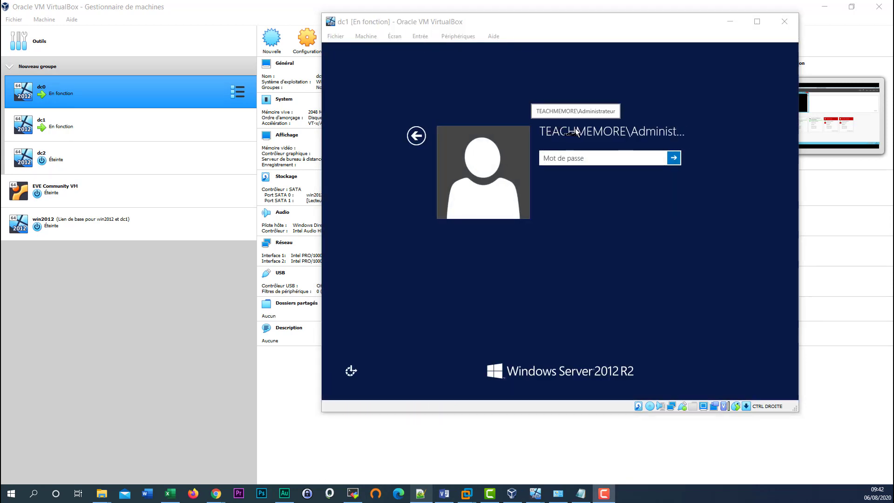
pyautogui.click(558, 160)
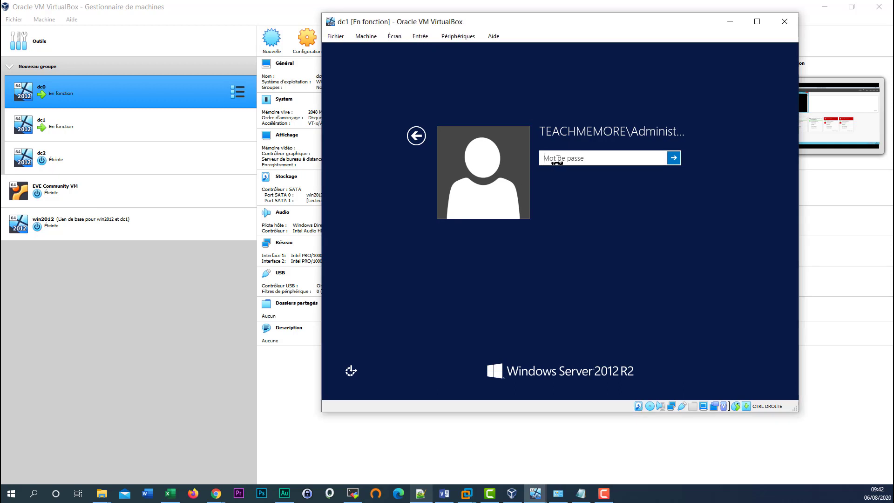
pyautogui.write('Pa$$w0rd')
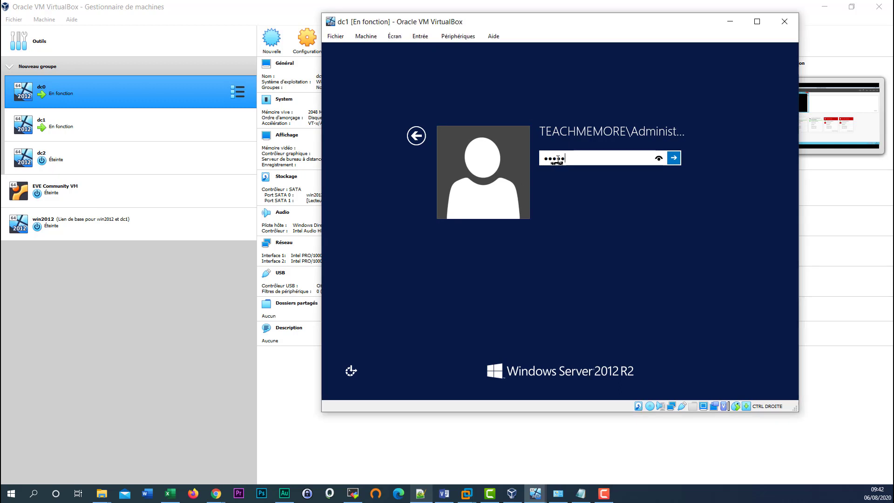
pyautogui.write('rd2020')
pyautogui.press('Return')
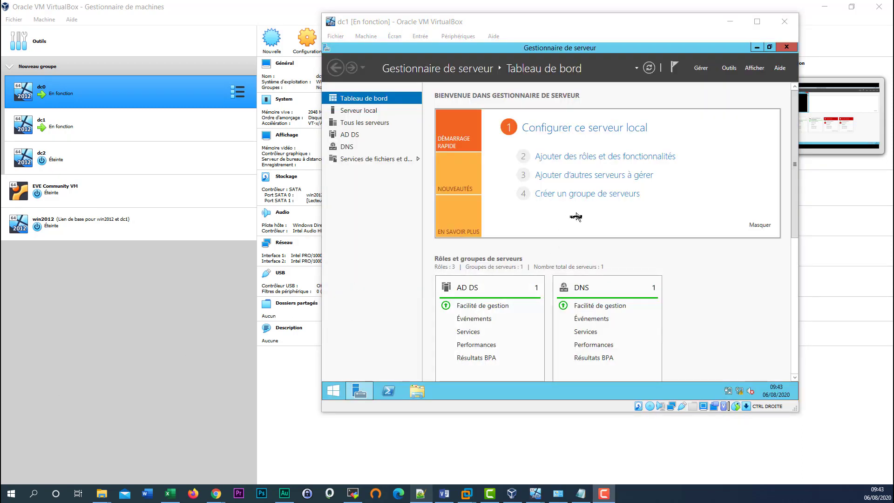
# - Install the DHCP Server role with its management tools on dc01, adding no extra features
pyautogui.click(655, 160)
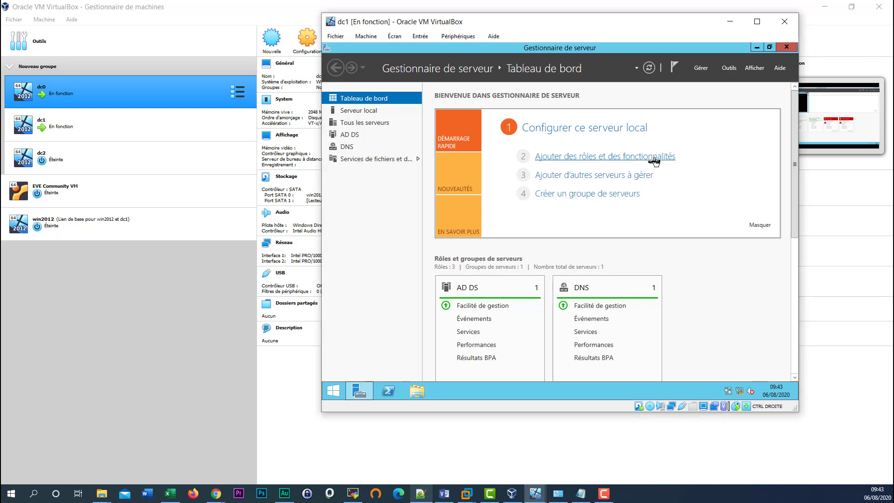
pyautogui.click(611, 329)
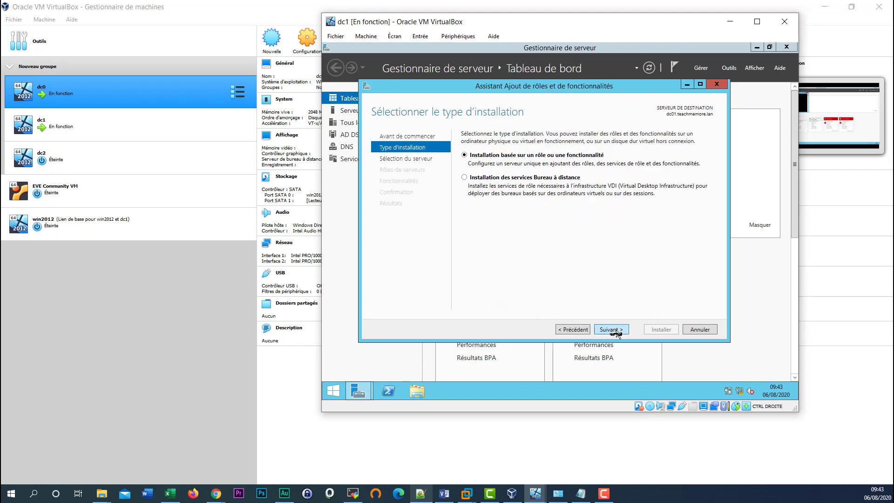
pyautogui.click(611, 329)
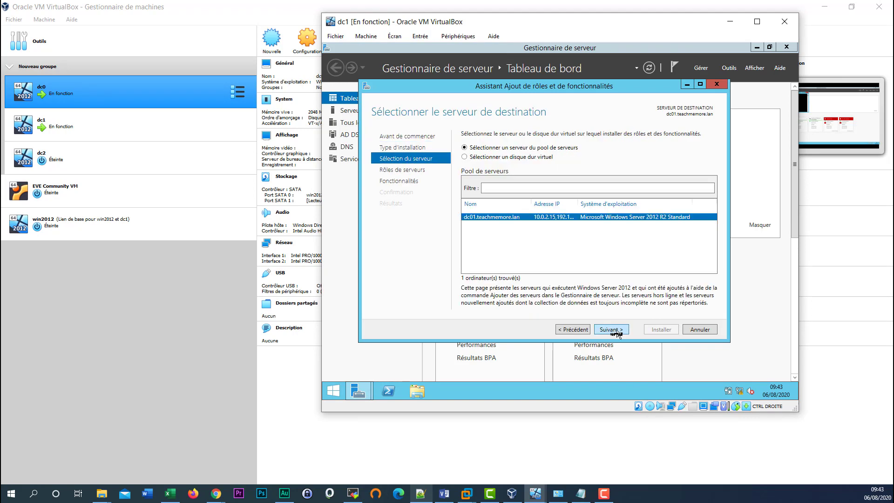
pyautogui.click(616, 331)
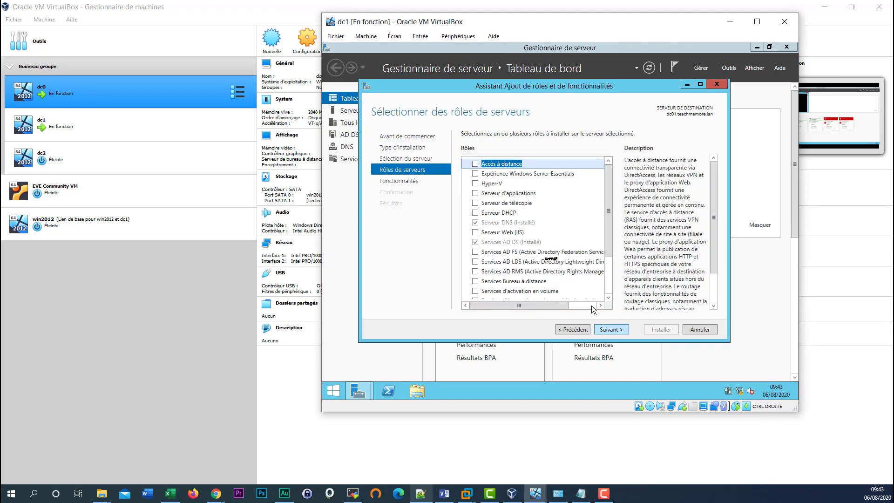
pyautogui.click(476, 213)
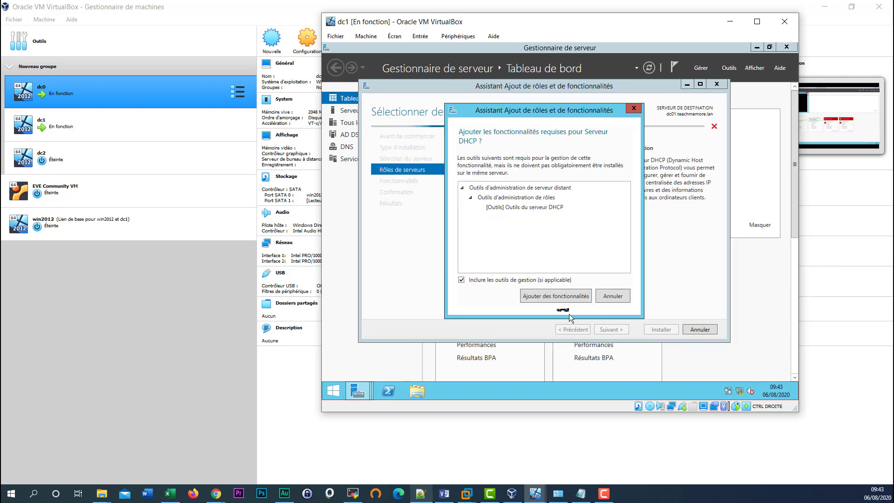
pyautogui.click(564, 299)
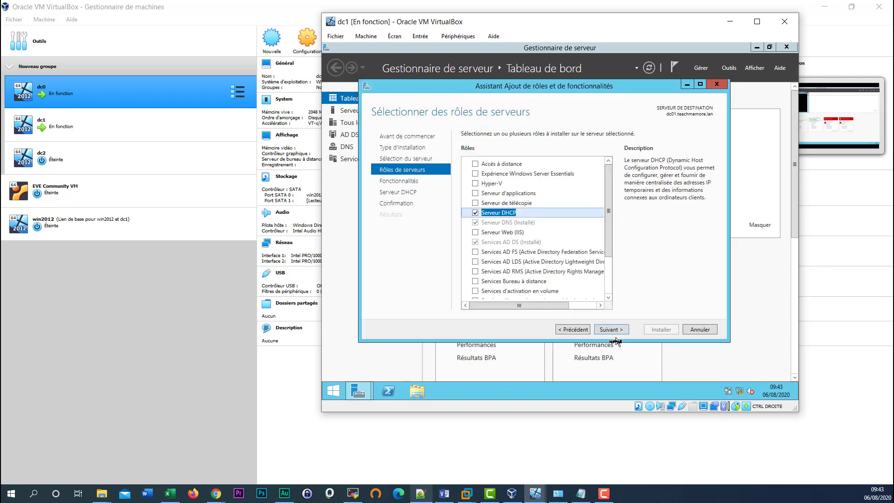
pyautogui.click(615, 330)
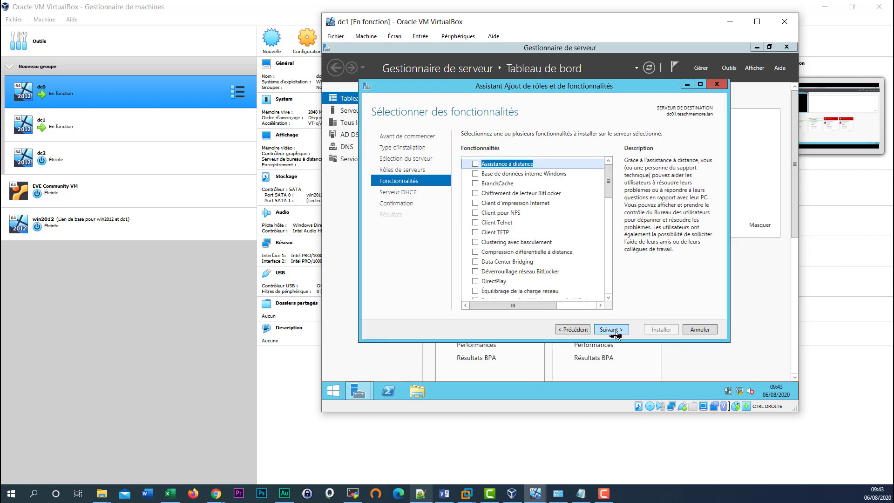
pyautogui.click(611, 330)
pyautogui.click(612, 330)
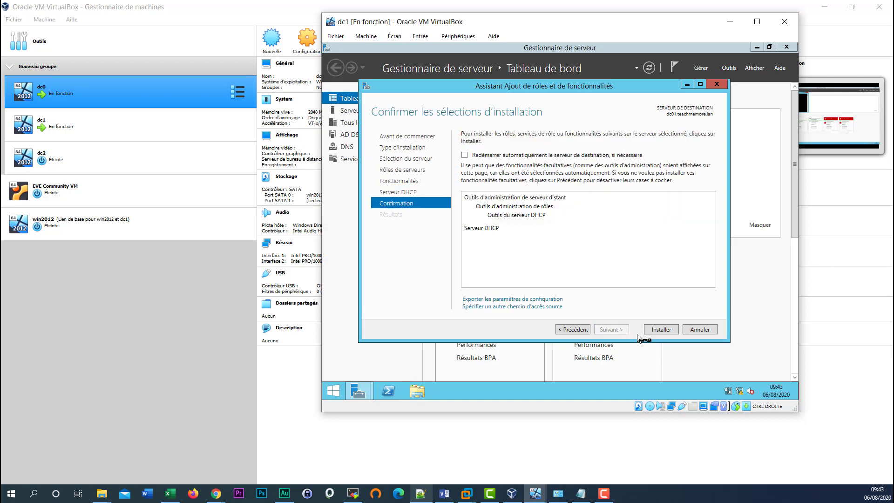
pyautogui.click(661, 329)
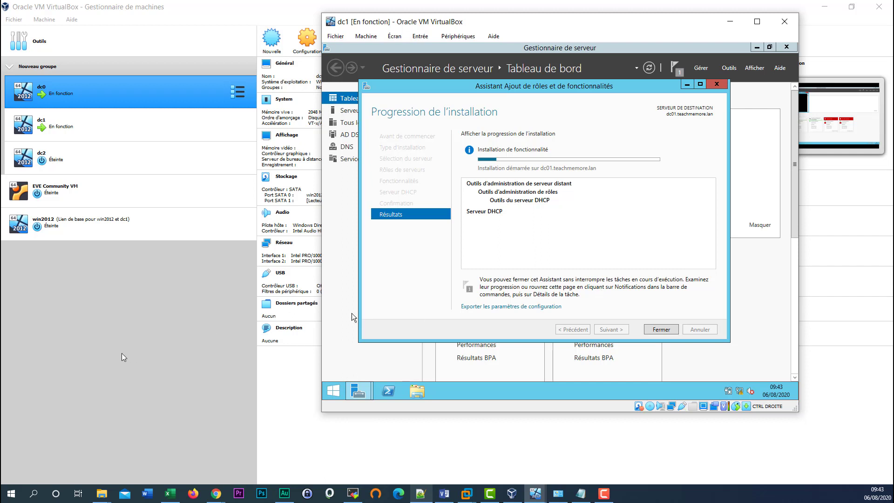
pyautogui.click(662, 331)
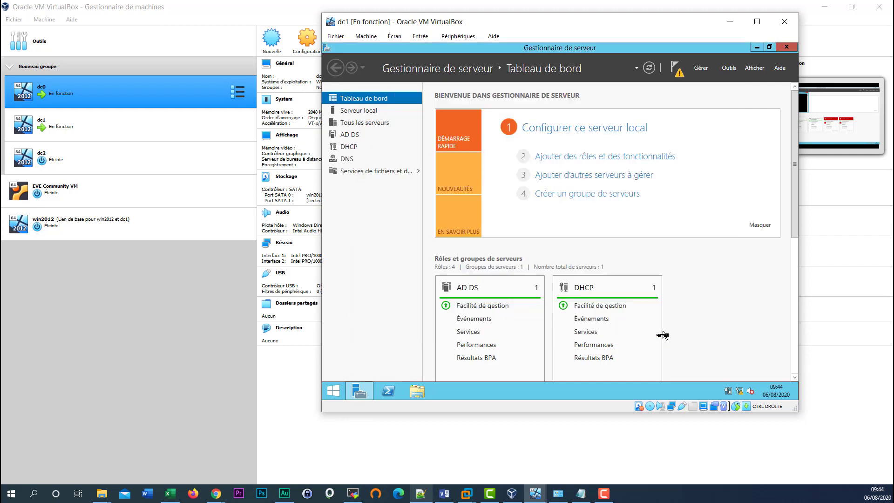
# - Complete the DHCP post-install configuration from Notifications, committing with the current credentials to authorize dc01
pyautogui.click(677, 70)
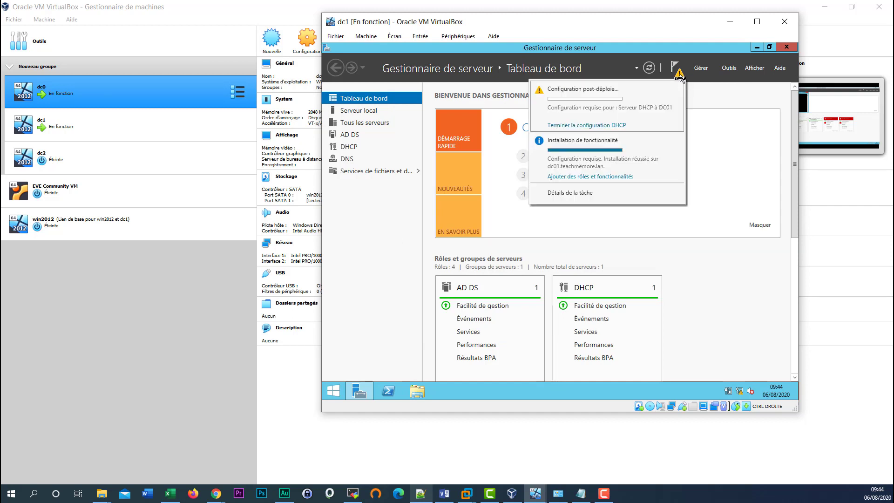
pyautogui.click(606, 125)
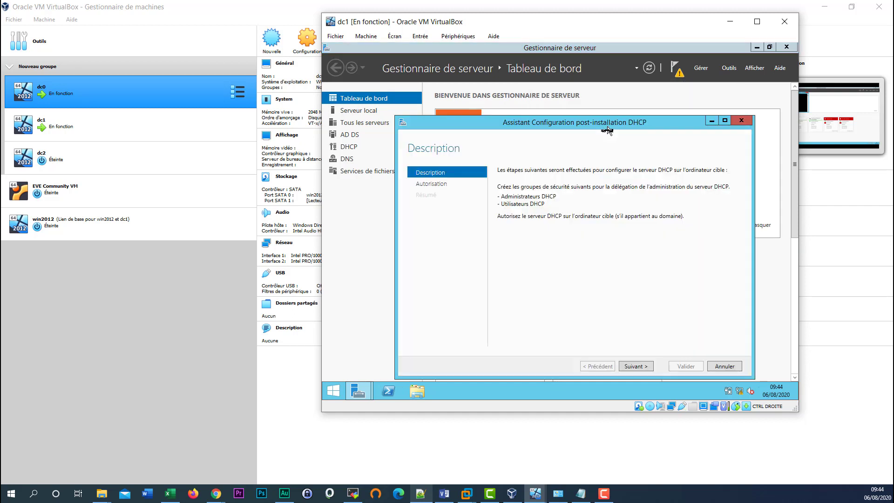
pyautogui.click(635, 366)
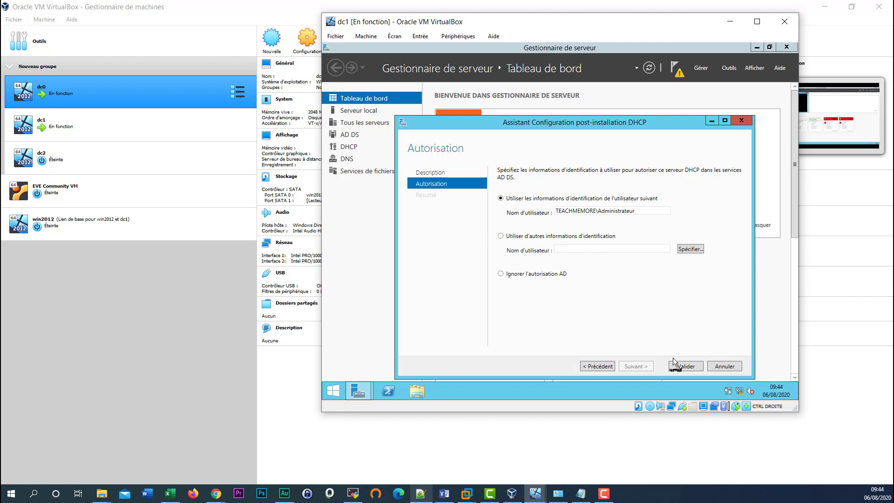
pyautogui.click(686, 367)
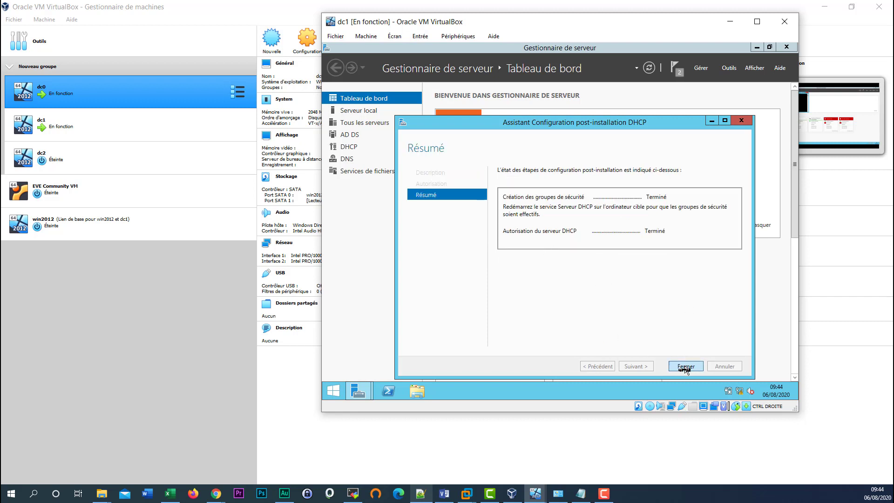
pyautogui.click(685, 366)
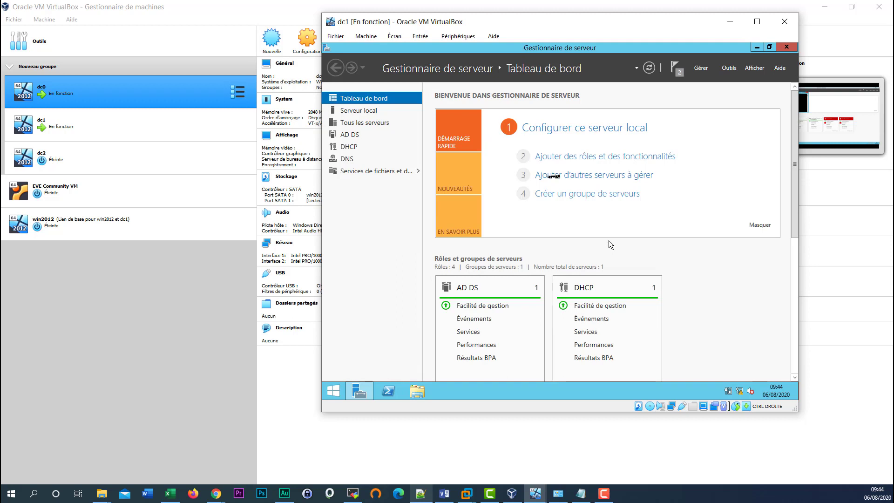
# - Launch the DHCP console from Tools, maximize it, and expand dc01.teachmemore.lan to show IPv4 and IPv6
pyautogui.click(729, 69)
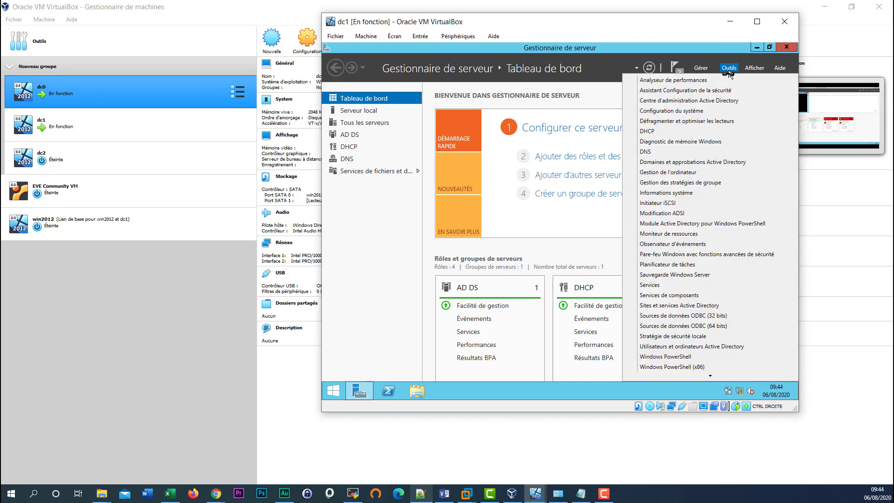
pyautogui.click(665, 135)
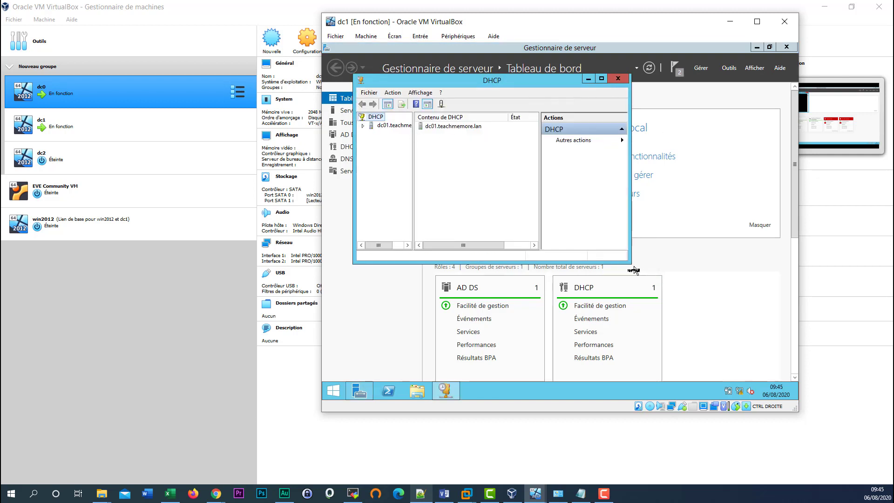
pyautogui.moveTo(631, 263); pyautogui.dragTo(729, 352)
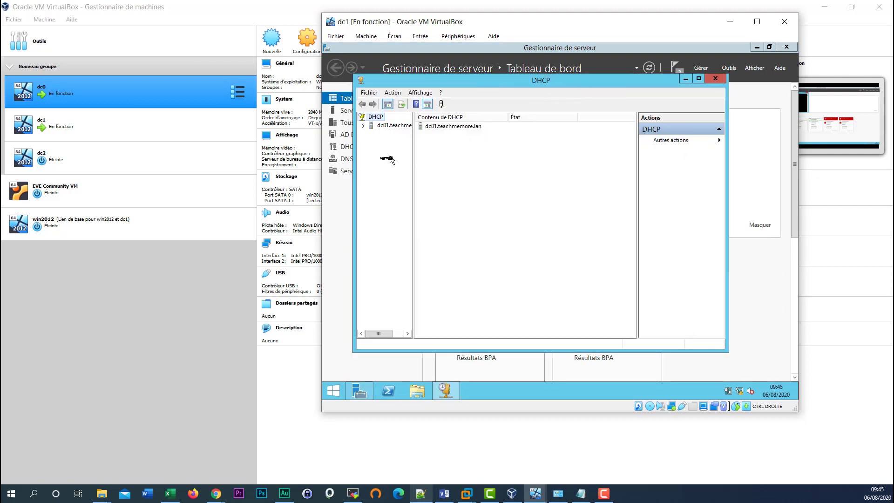
pyautogui.click(699, 78)
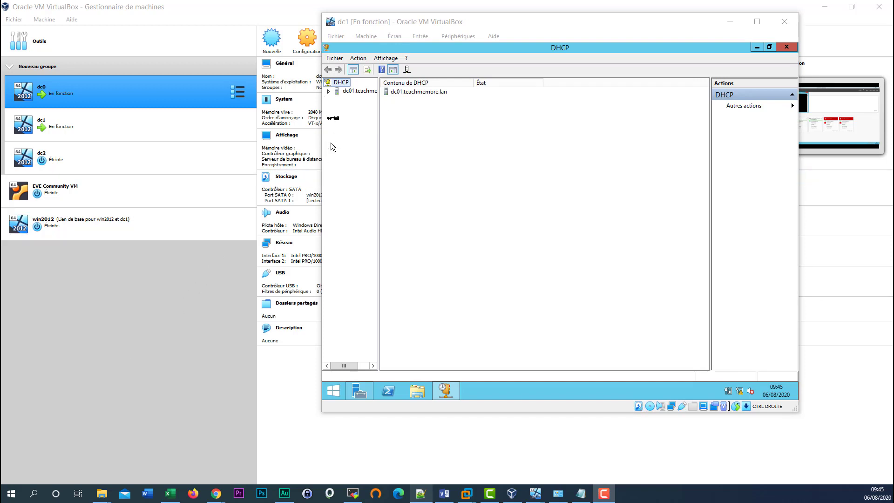
pyautogui.click(329, 92)
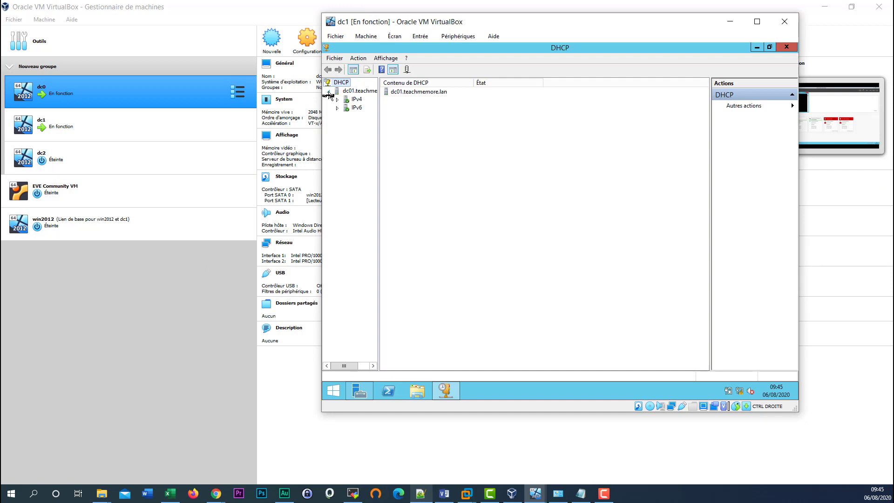
# - Start a new IPv4 scope named LAN with description 192.168.0.0/24 and advance to the range page
pyautogui.rightClick(354, 103)
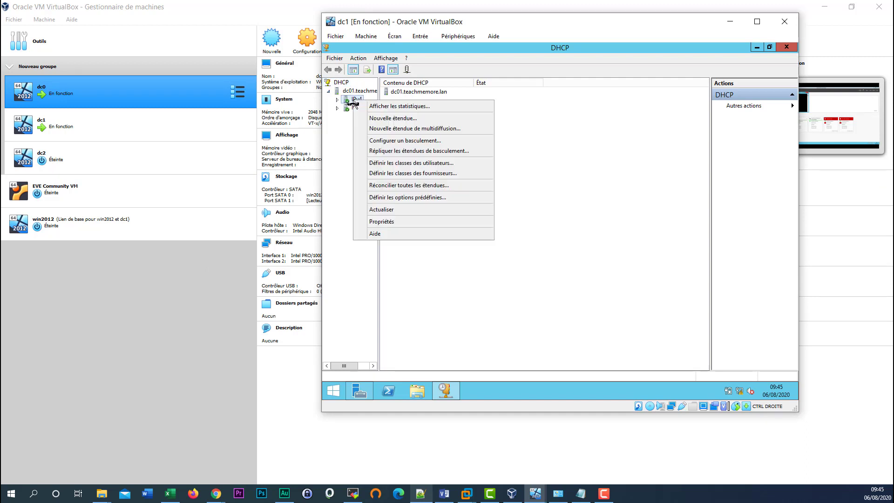
pyautogui.click(403, 122)
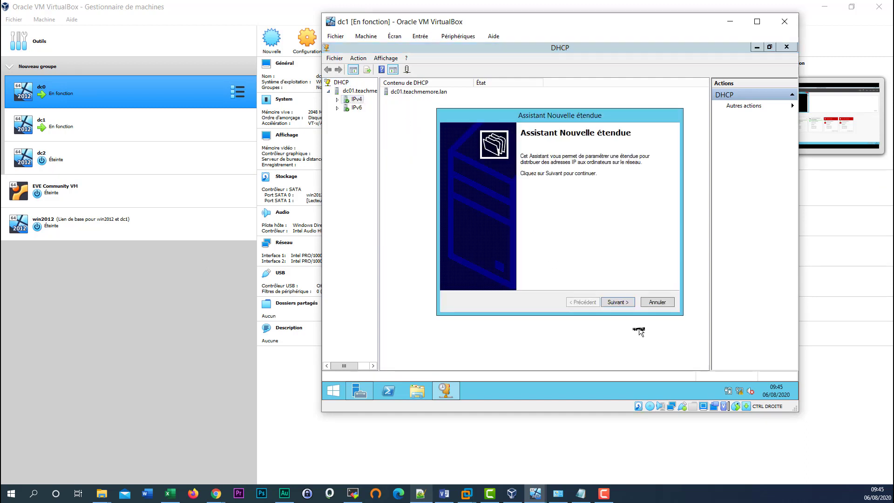
pyautogui.click(620, 303)
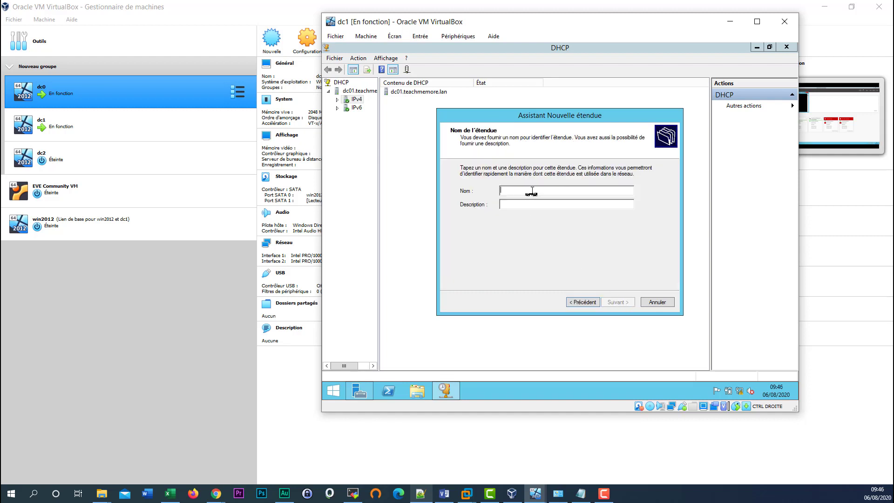
pyautogui.write('LAN')
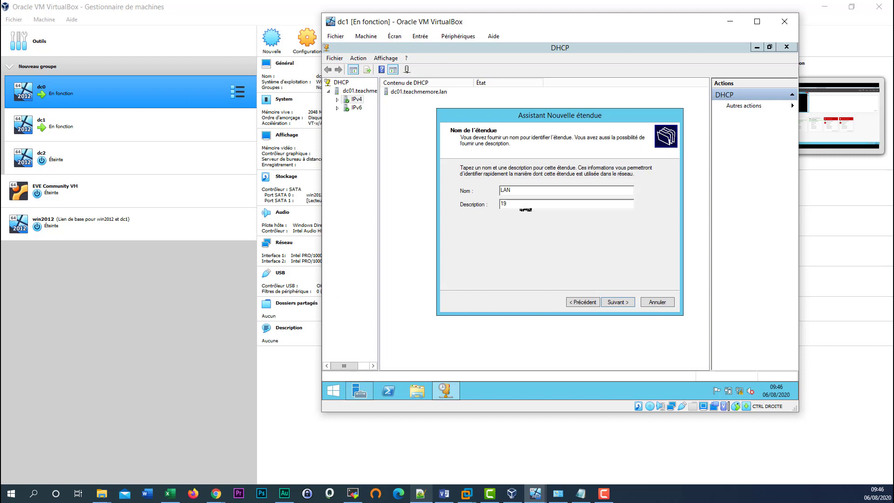
pyautogui.write('2.168.0.0/24')
pyautogui.moveTo(536, 204); pyautogui.dragTo(485, 207)
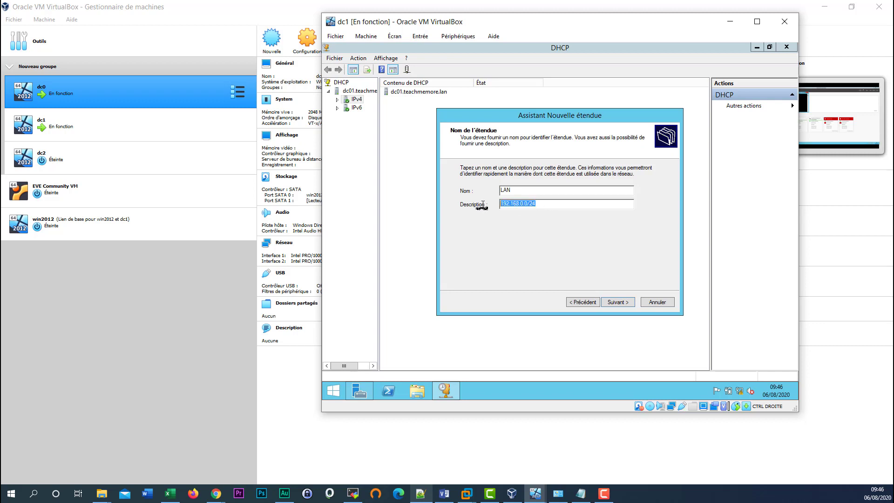
pyautogui.click(618, 303)
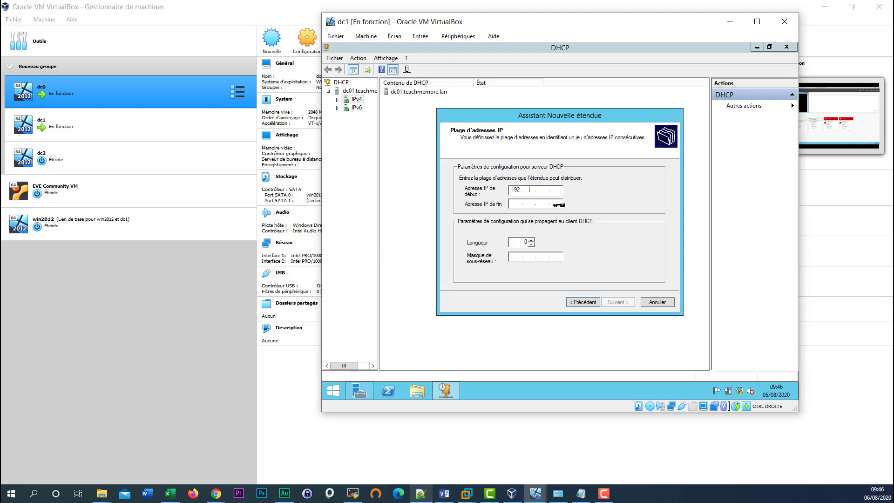
# - Set the scope range 192.168.0.5 to 192.168.0.10 with mask 255.255.255.0 and continue
pyautogui.write('68 . 0')
pyautogui.click(515, 204)
pyautogui.write('192 . ')
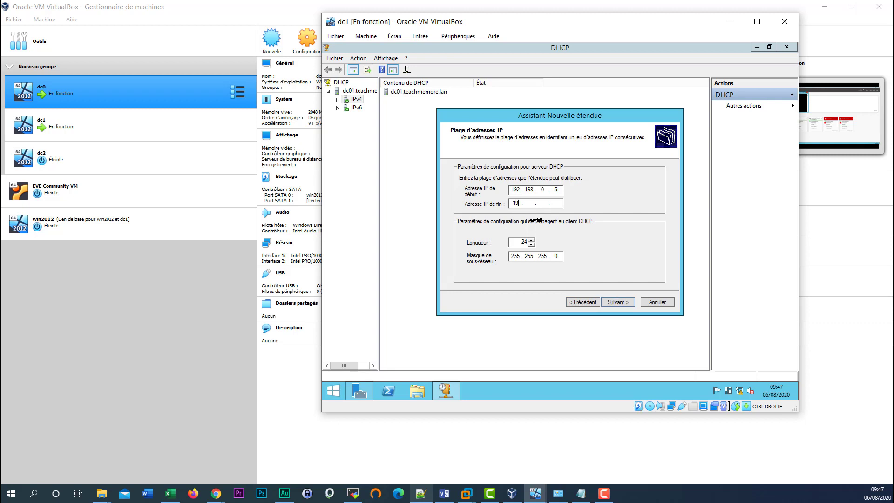
pyautogui.write('168 . 0 . 10')
pyautogui.click(617, 302)
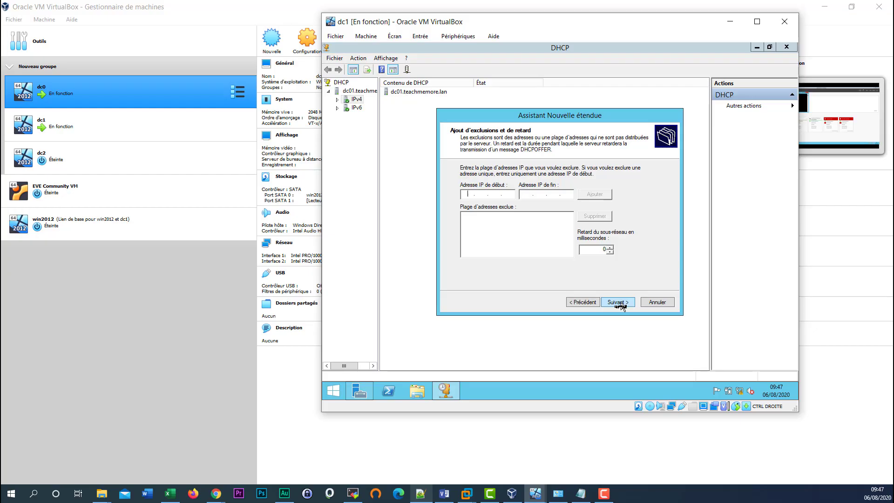
# - Skip exclusions, keep the default lease duration, defer DHCP options to later, and finish the LAN scope
pyautogui.click(620, 303)
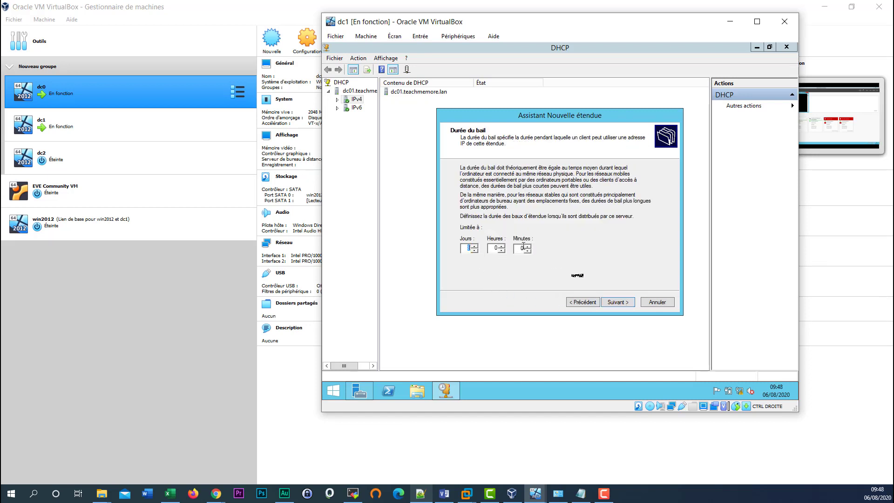
pyautogui.click(618, 303)
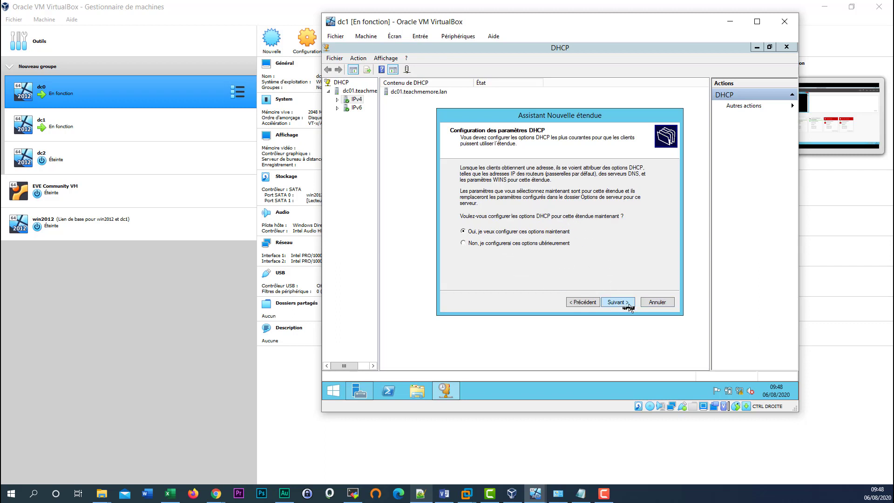
pyautogui.click(628, 307)
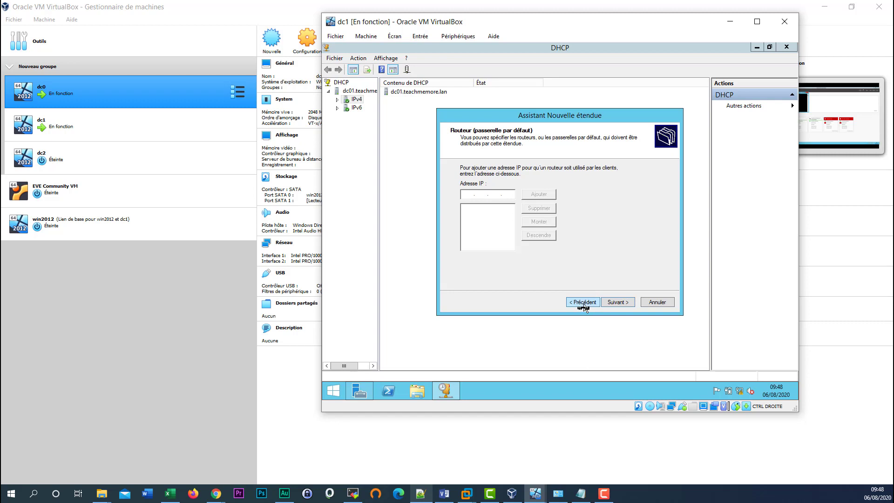
pyautogui.click(583, 303)
pyautogui.click(506, 243)
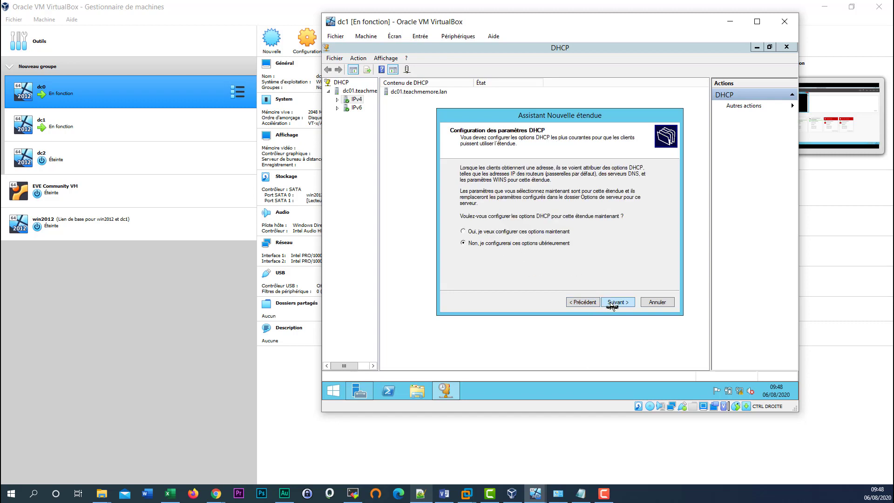
pyautogui.click(618, 303)
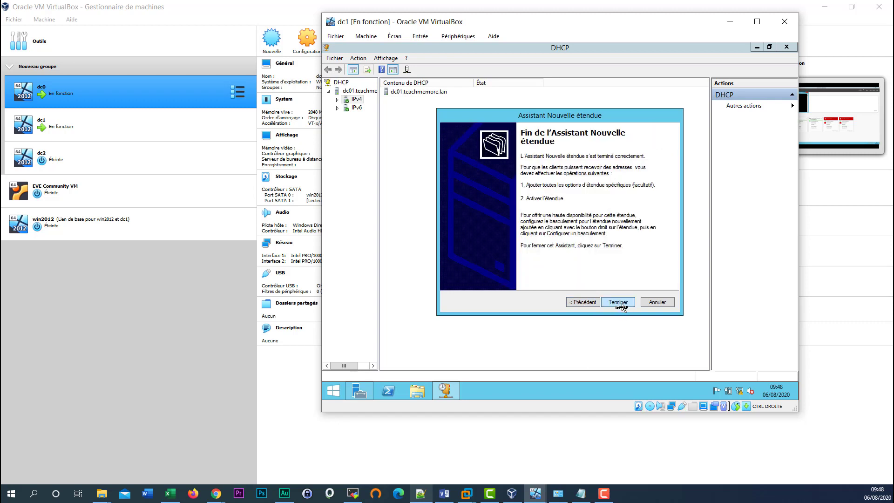
pyautogui.click(619, 302)
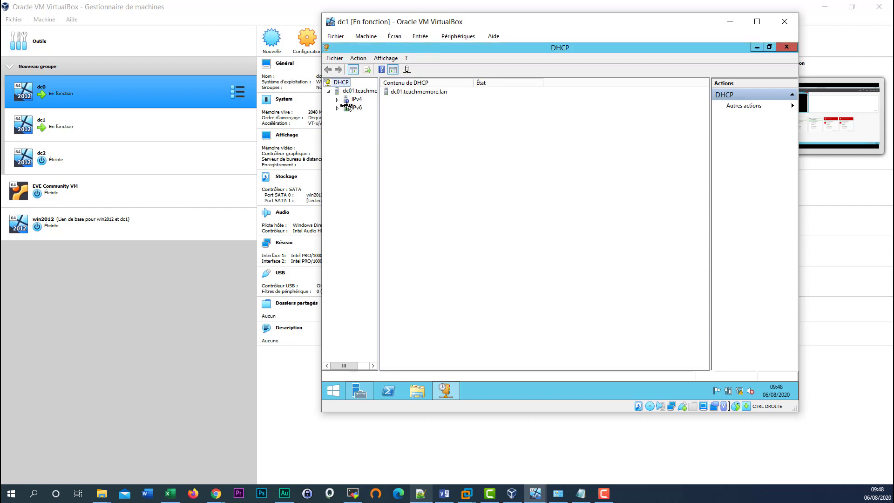
# - Open scope [192.168.0.0] LAN under IPv4, browse its pool, leases, reservations and options, and widen the tree pane
pyautogui.click(338, 100)
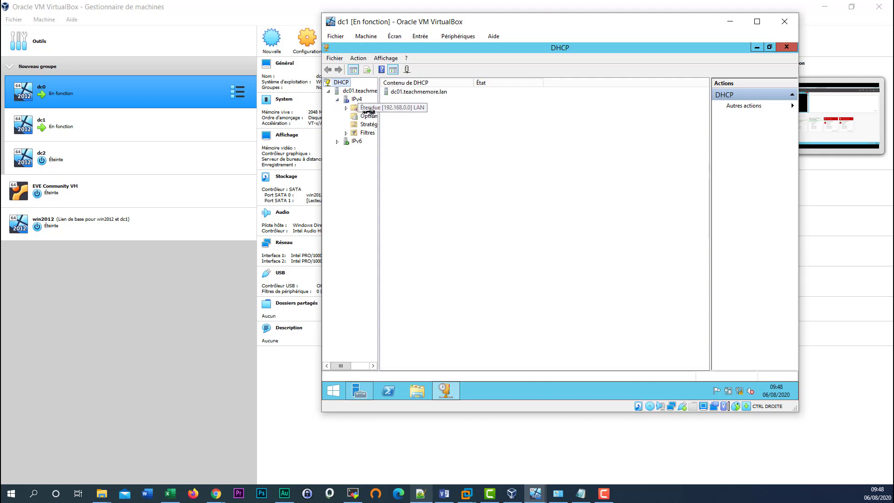
pyautogui.doubleClick(368, 107)
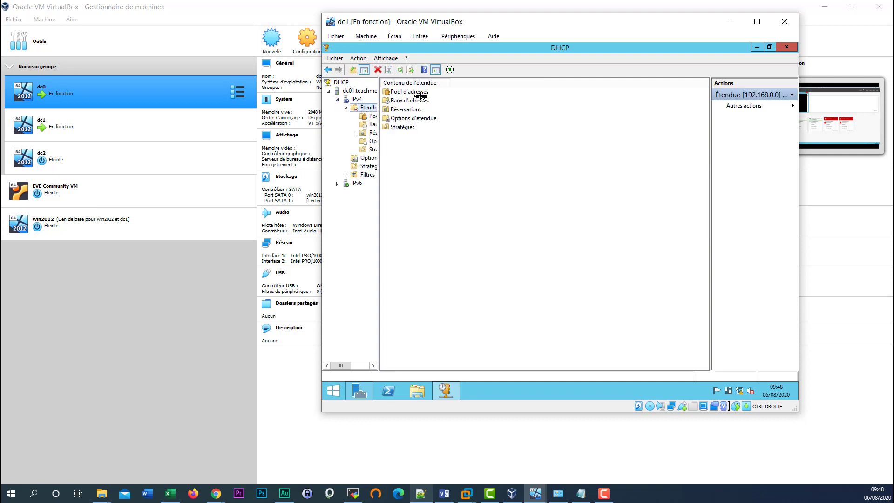
pyautogui.click(417, 92)
pyautogui.click(418, 100)
pyautogui.click(418, 110)
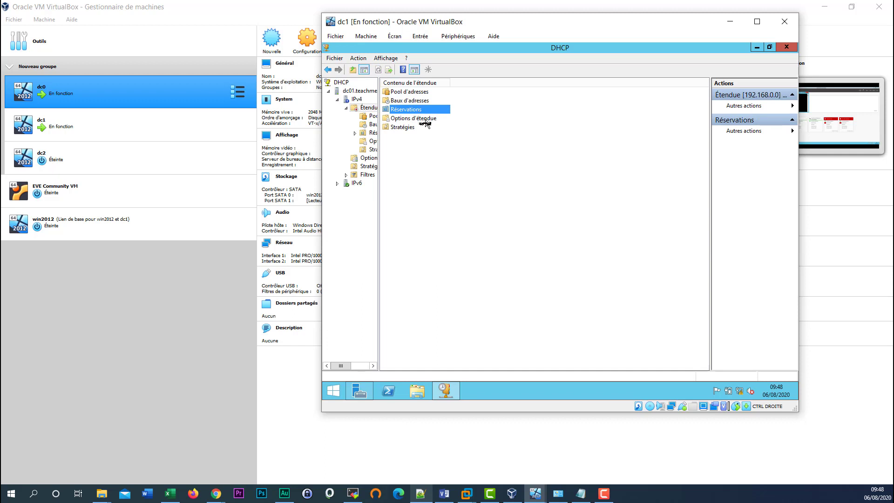
pyautogui.click(423, 119)
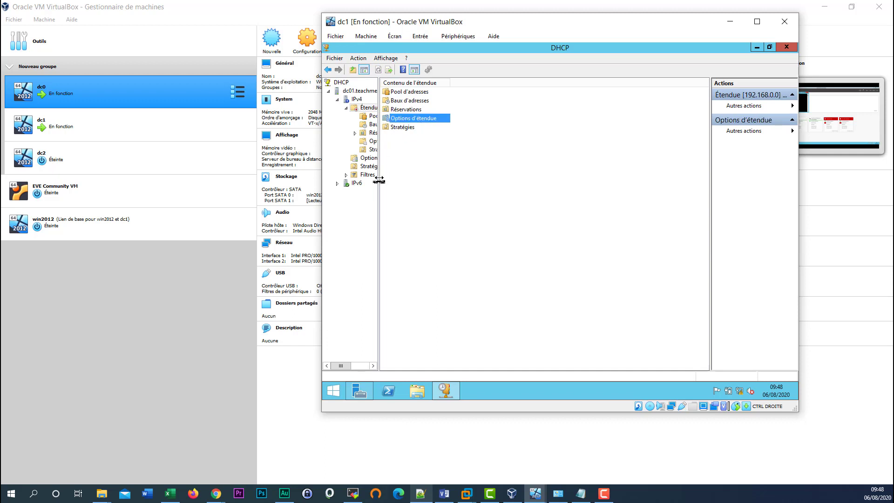
pyautogui.moveTo(379, 181); pyautogui.dragTo(457, 192)
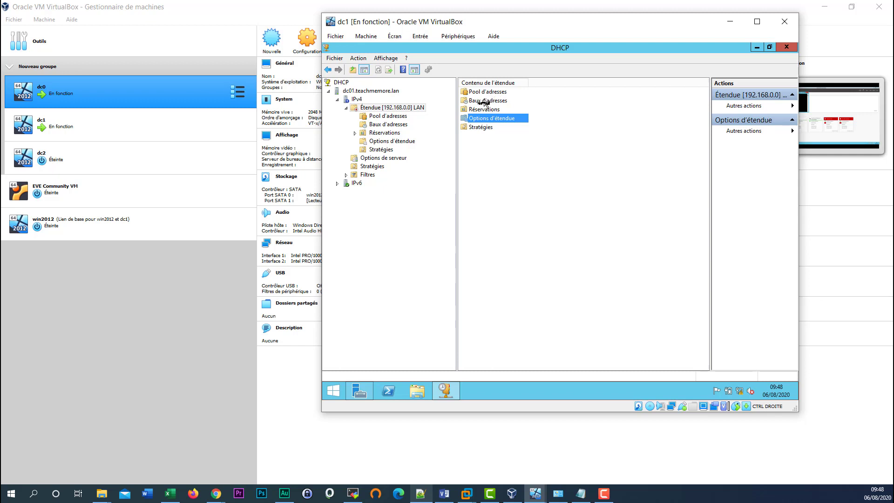
pyautogui.click(485, 102)
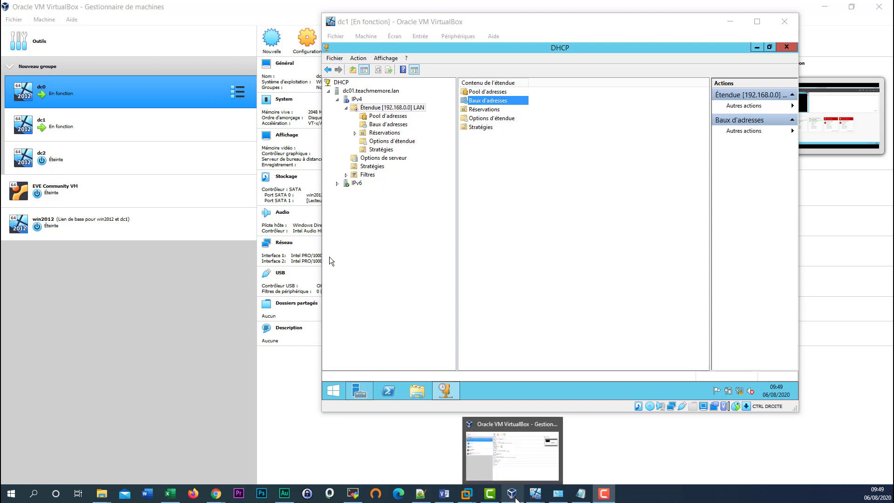
pyautogui.moveTo(535, 492)
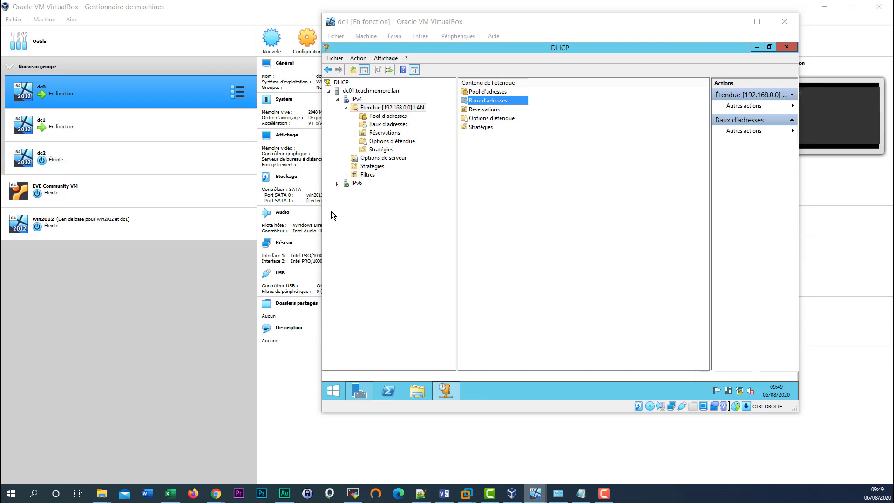
# - Bring dc0 forward, send Ctrl-Alt-Del, and sign in with the administrator password
pyautogui.moveTo(0, 156); pyautogui.dragTo(404, 106)
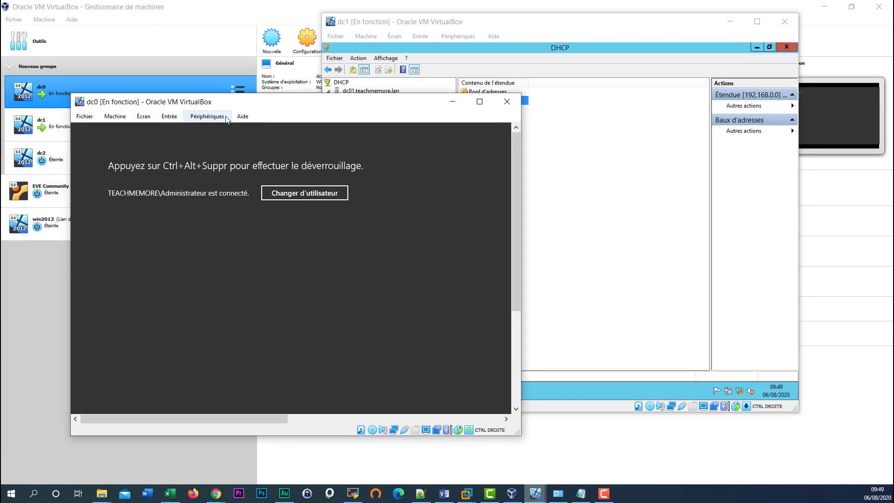
pyautogui.click(169, 116)
pyautogui.moveTo(192, 134)
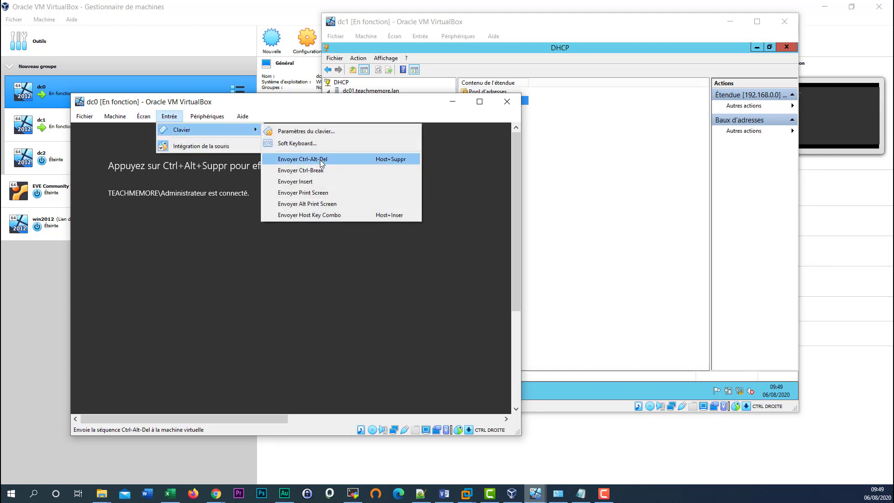
pyautogui.click(320, 160)
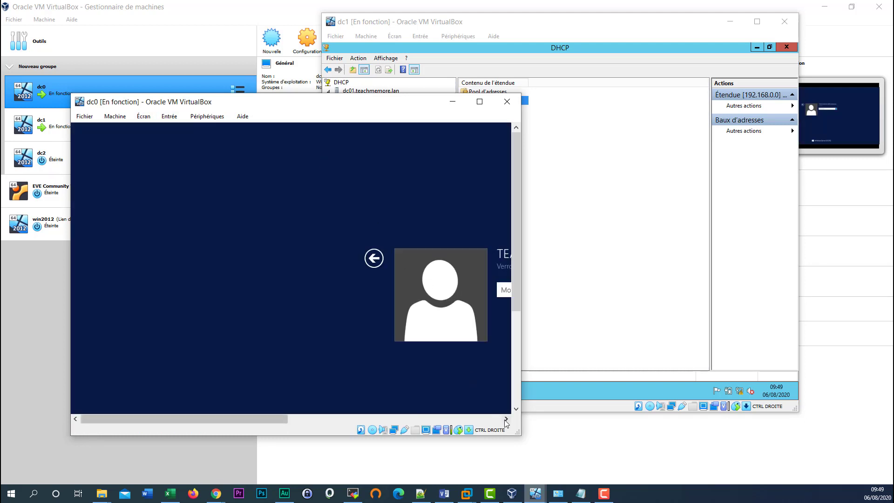
pyautogui.moveTo(289, 419); pyautogui.dragTo(361, 419)
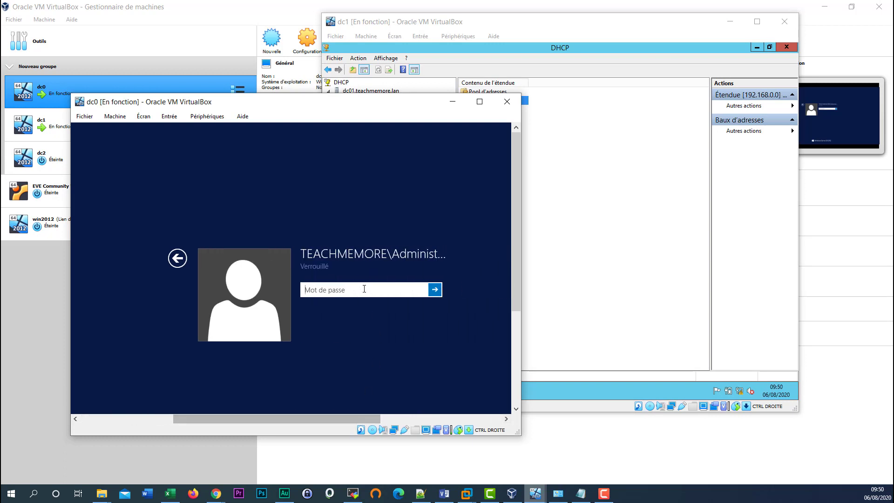
pyautogui.write('*********')
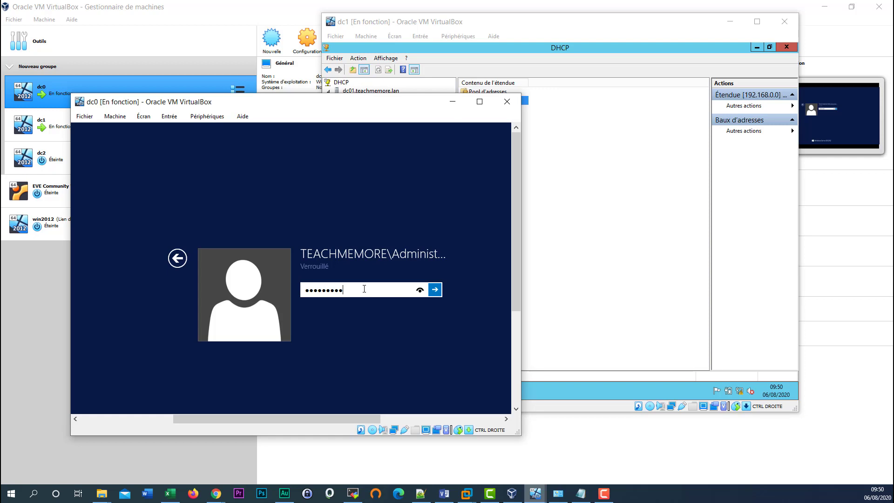
pyautogui.write('****')
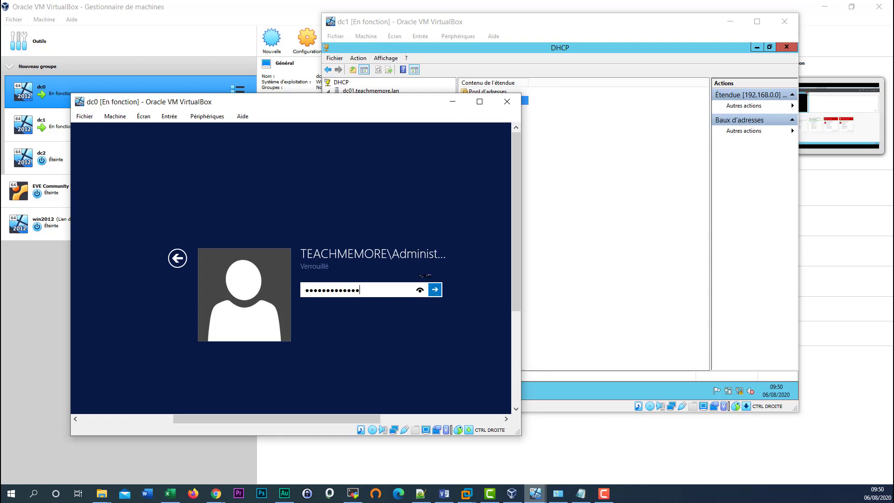
pyautogui.click(435, 289)
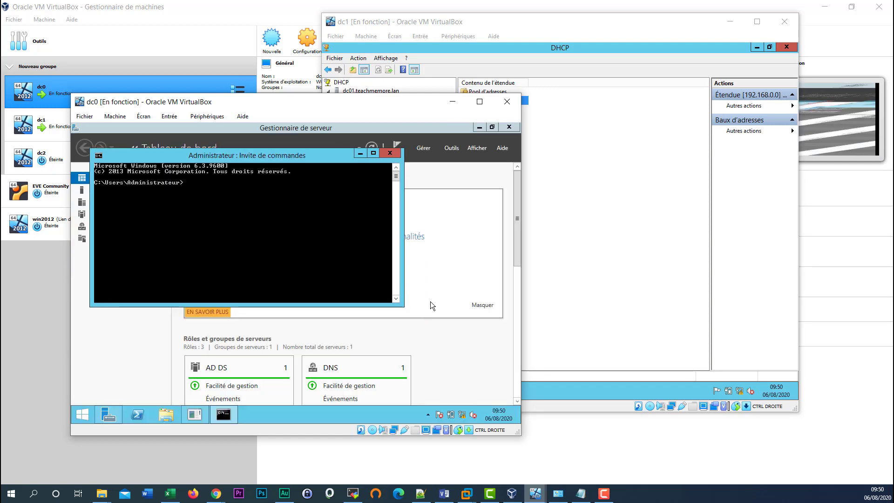
# - Close the command prompt and launch Active Directory Users and Computers from the Outils menu
pyautogui.click(382, 154)
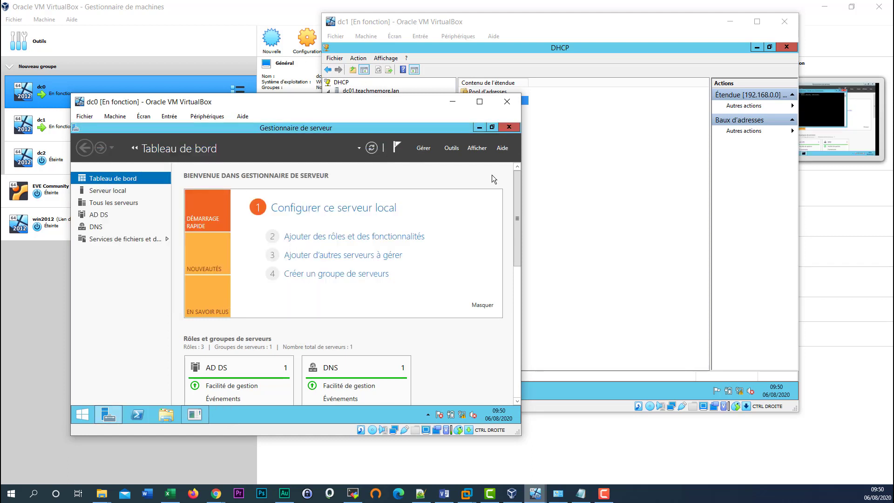
pyautogui.click(454, 150)
pyautogui.scroll(-2, 438, 363)
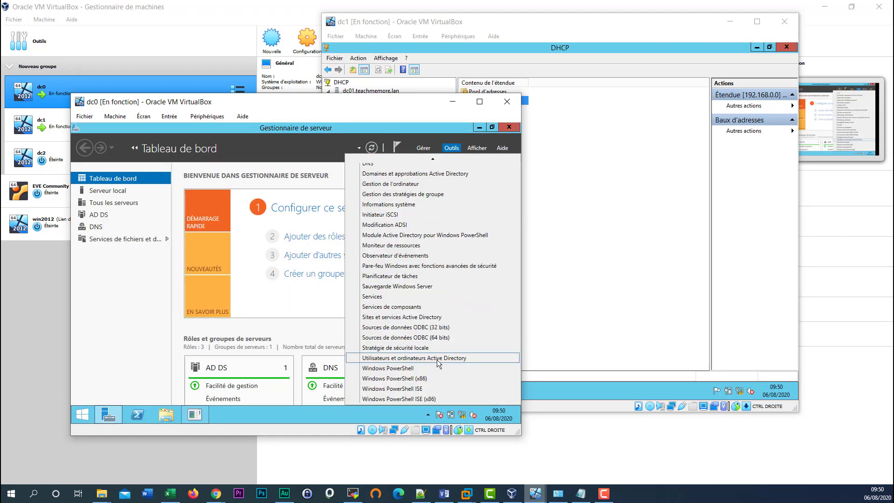
pyautogui.click(437, 360)
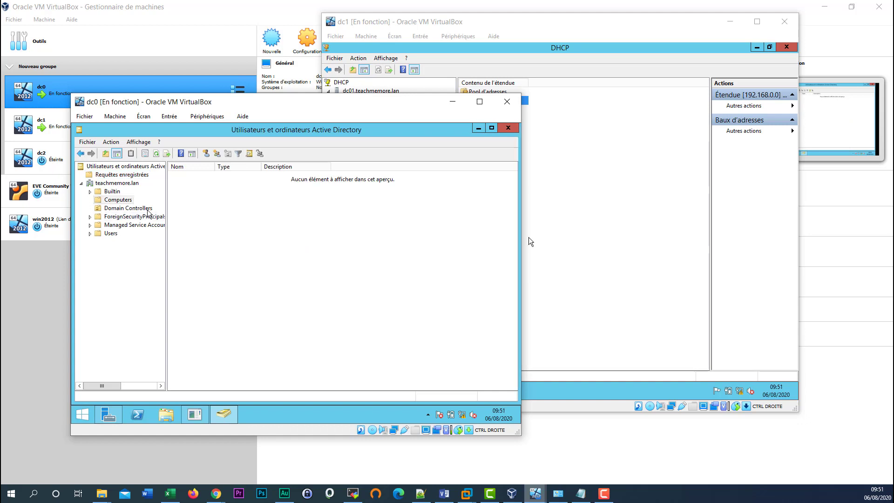
# - Open the Domain Controllers container and select the DC0 and DC01 entries
pyautogui.click(147, 210)
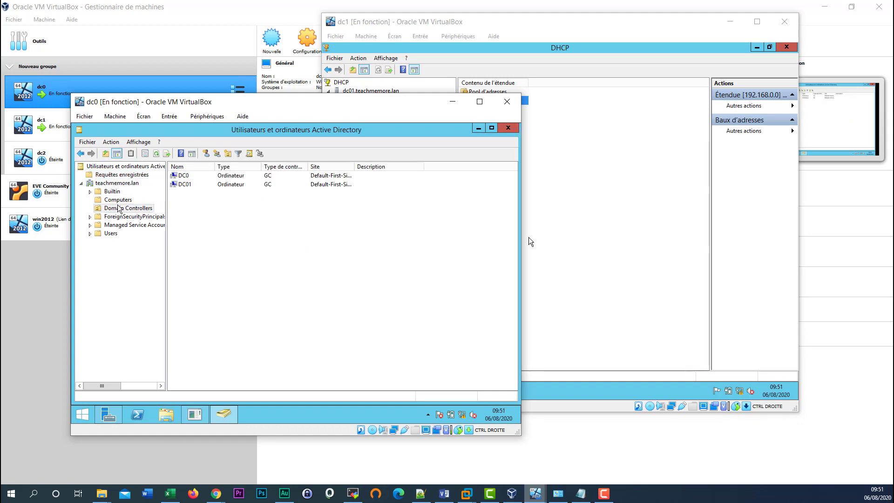
pyautogui.click(184, 179)
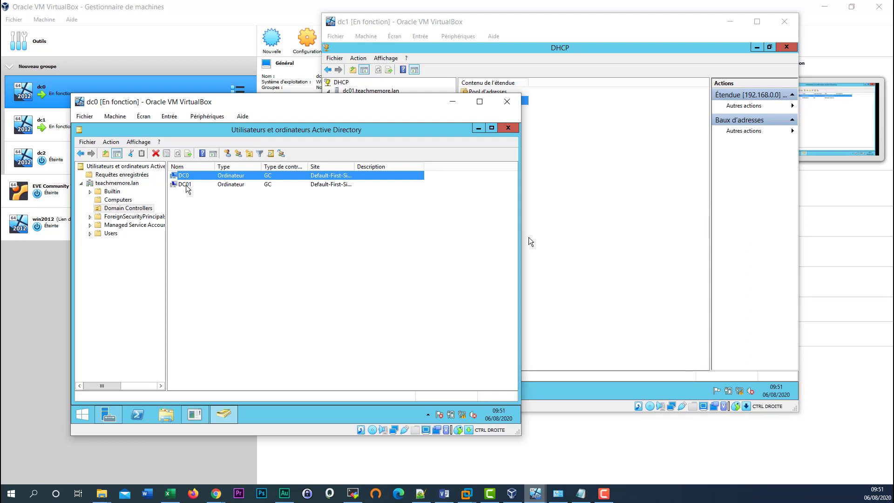
pyautogui.click(185, 185)
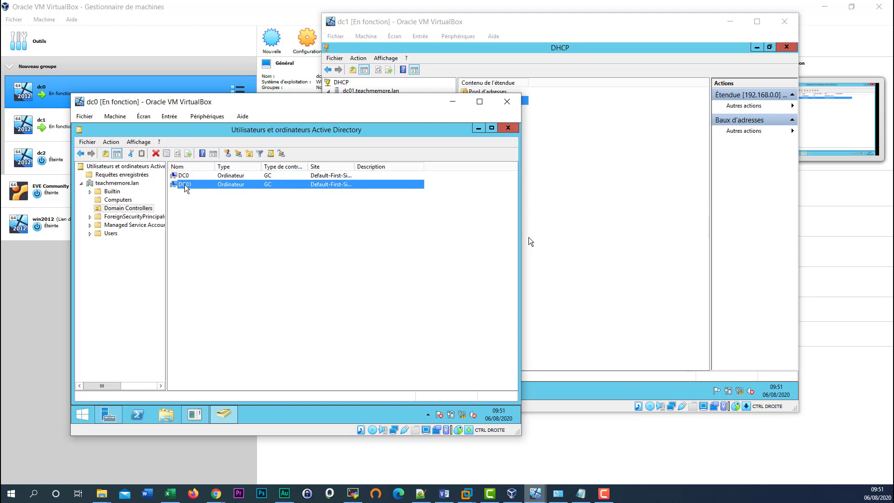